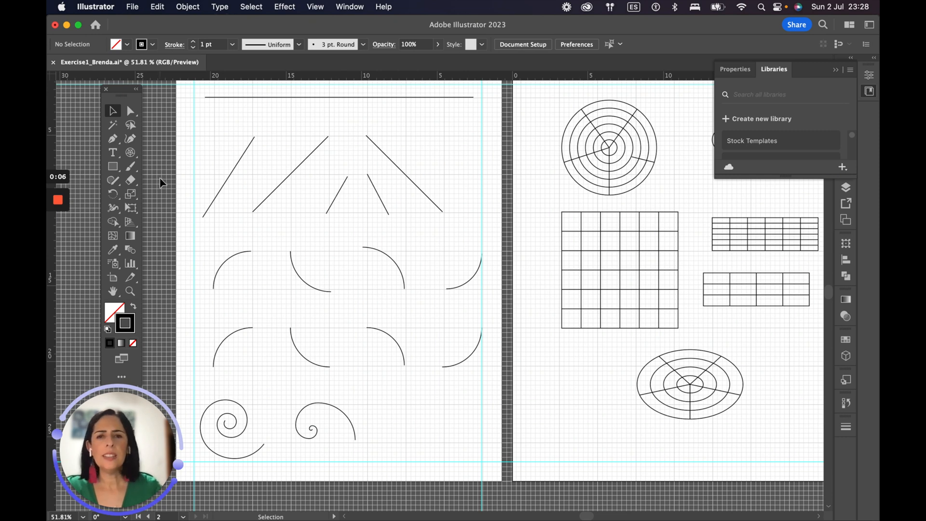
key("space")
left_click_drag(606, 256, 396, 268)
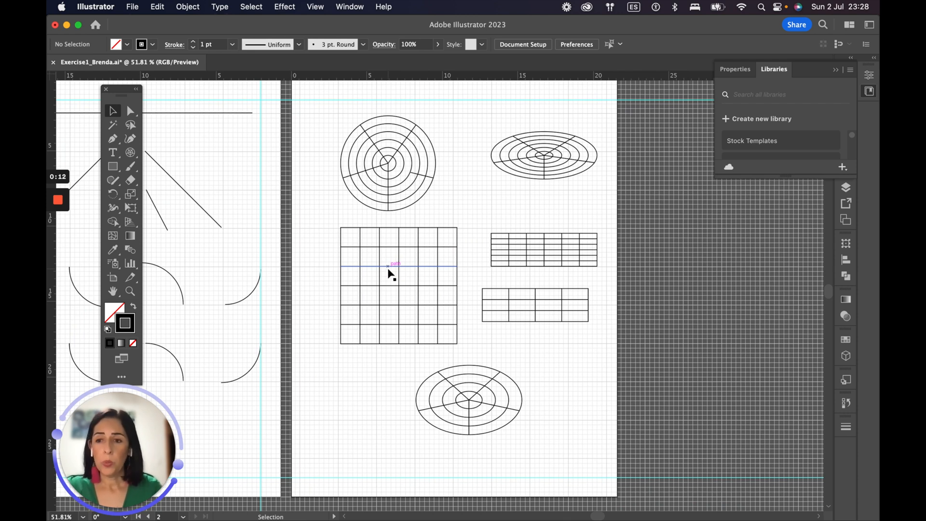
left_click(134, 7)
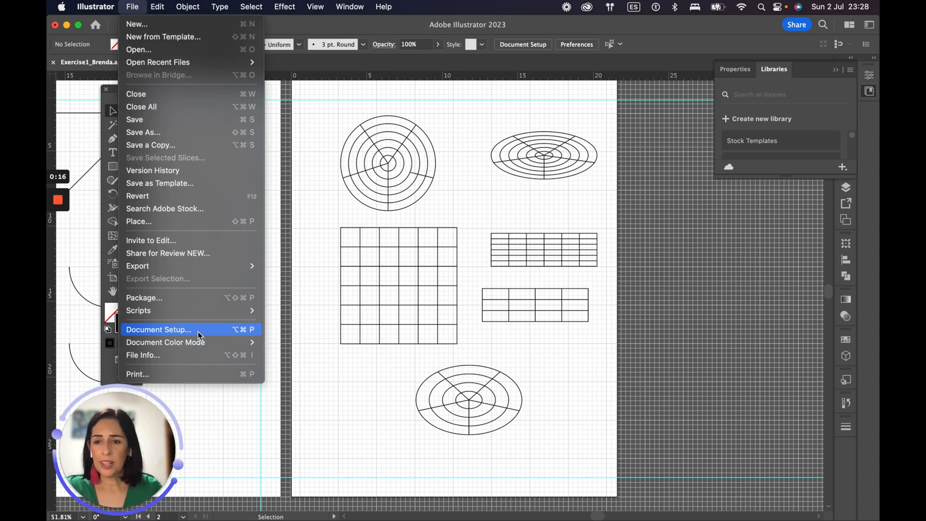
left_click(132, 7)
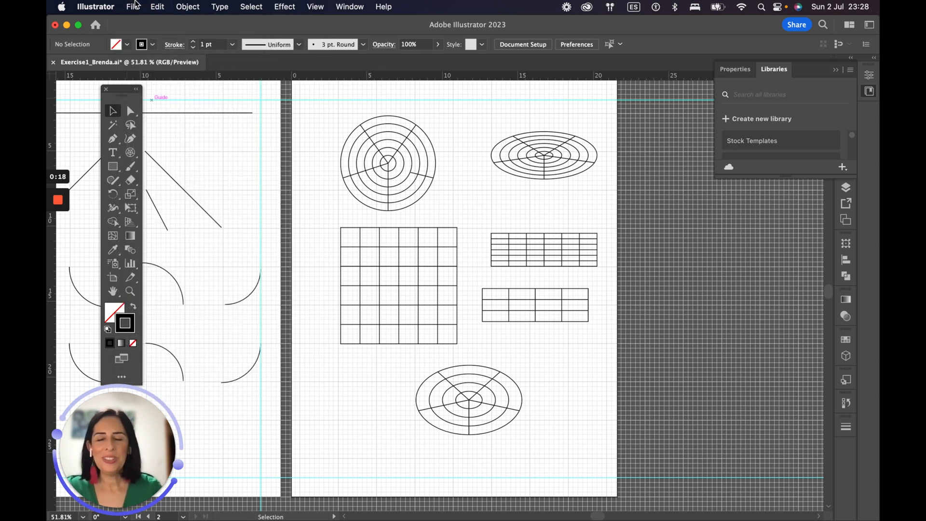
Step: Add two new Letter-size portrait artboards after the artboard containing the grids
left_click(113, 278)
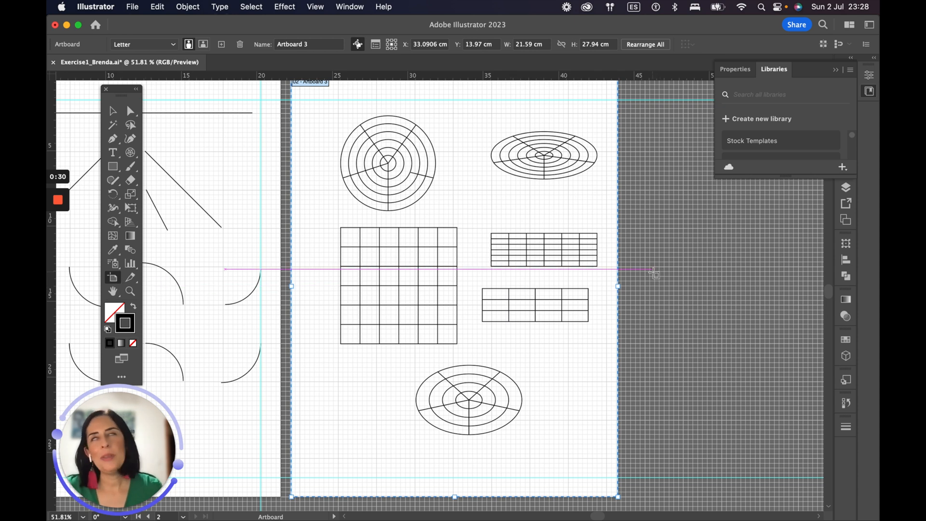
left_click_drag(586, 227, 449, 256)
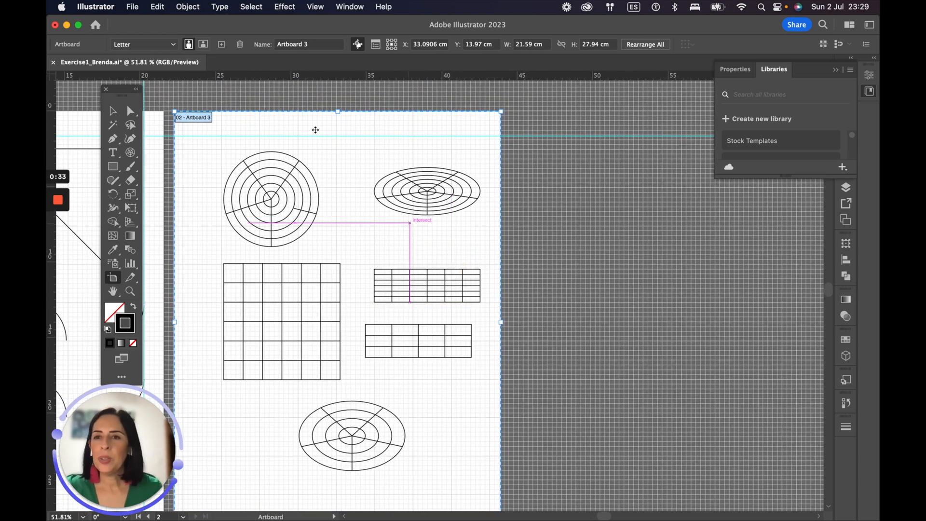
left_click(221, 44)
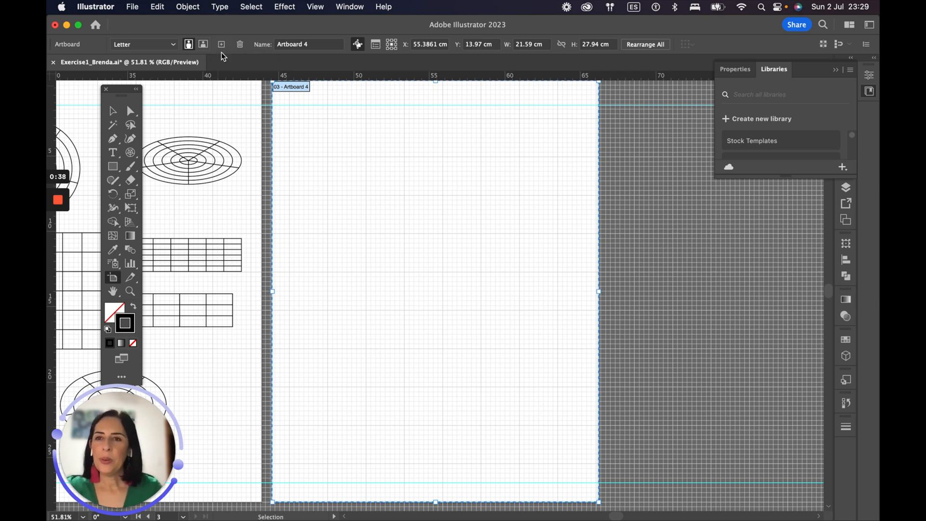
left_click(223, 47)
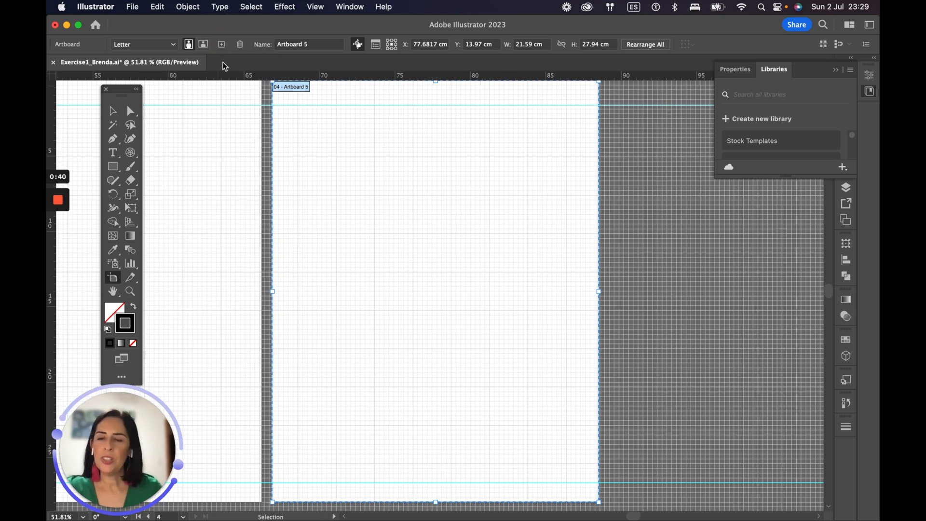
left_click_drag(566, 220, 458, 230)
left_click_drag(337, 236, 438, 236)
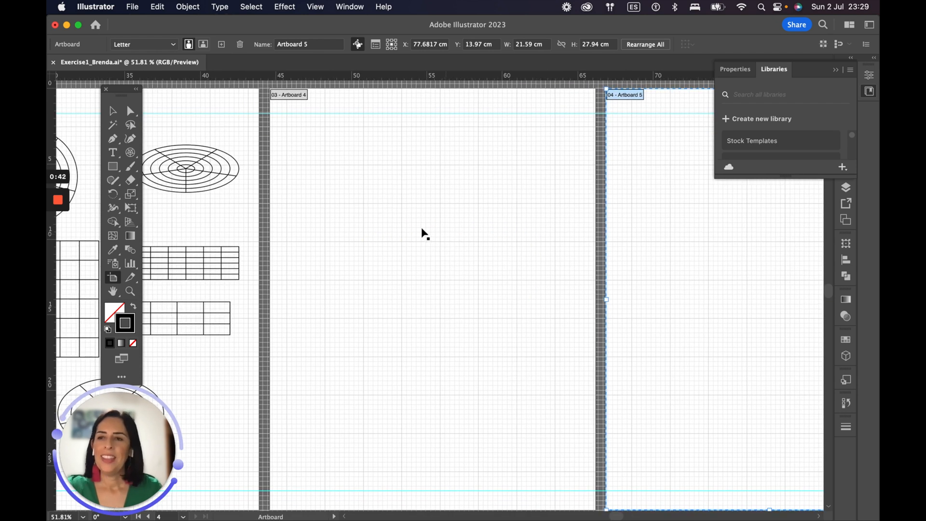
left_click(114, 112)
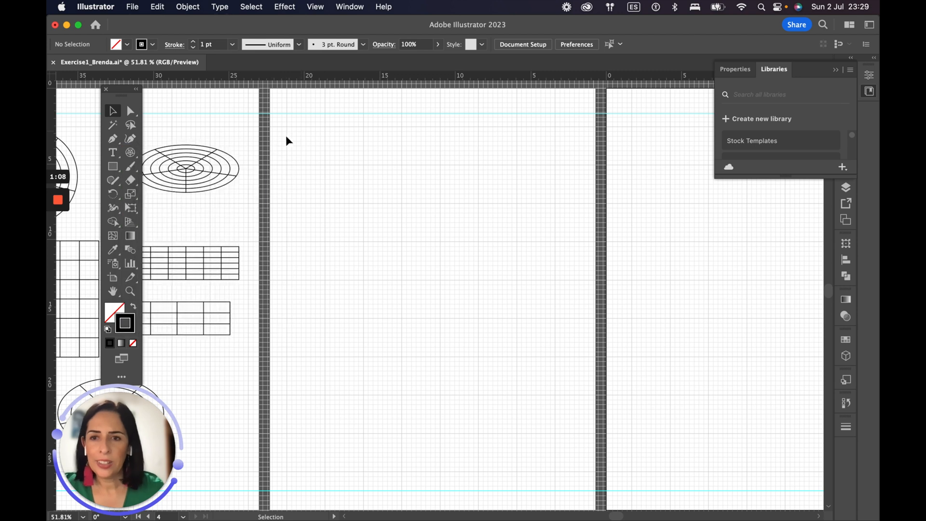
Step: Draw a closed right triangle with the Pen tool near the top of the first new artboard, about 17.9 cm wide and 5 cm high
left_click(112, 140)
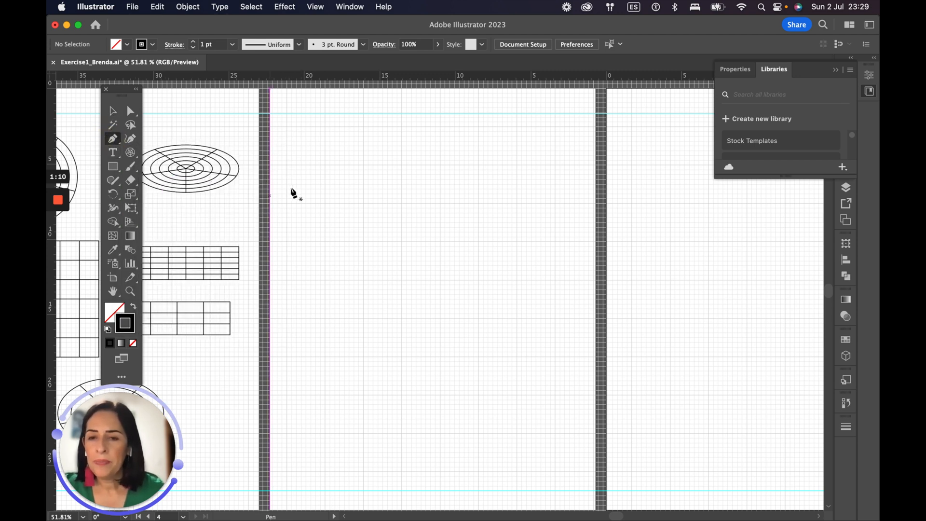
left_click(286, 165)
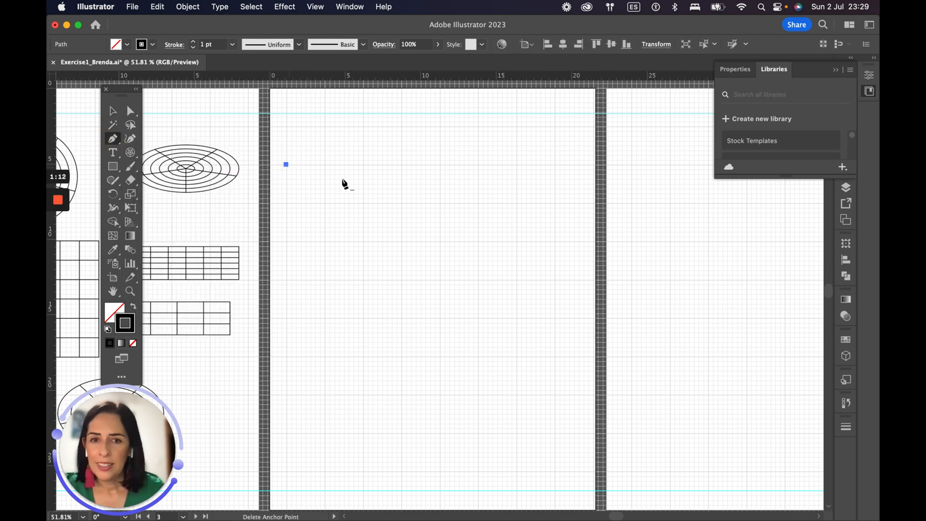
left_click(556, 164)
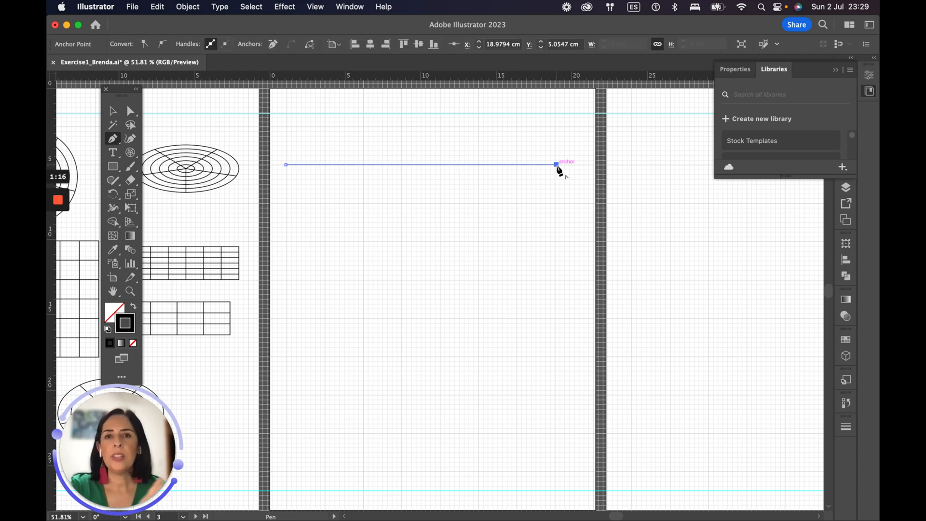
scroll(555, 171, "down", 1)
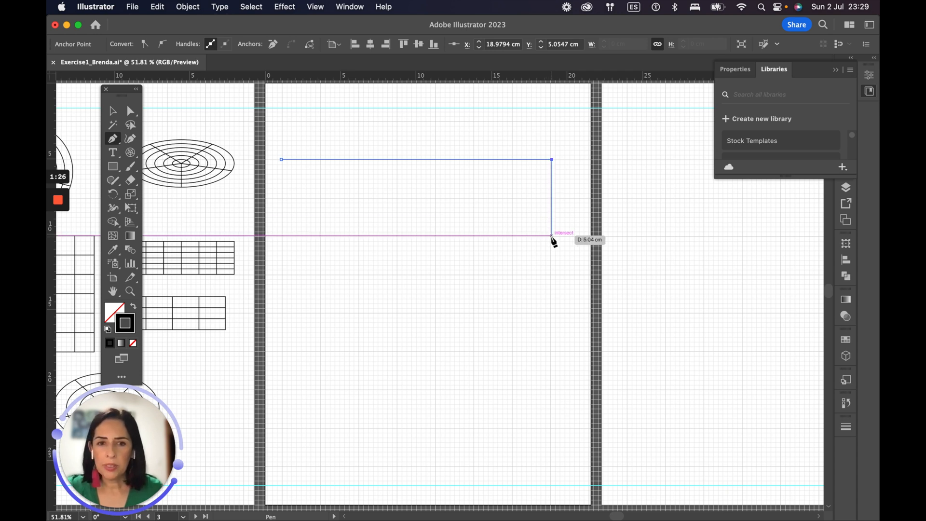
left_click(552, 235)
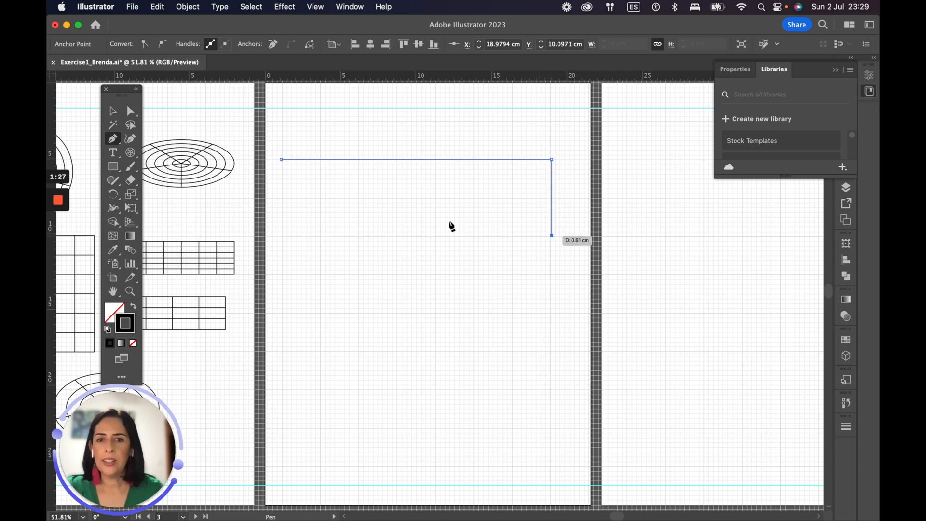
left_click(281, 159)
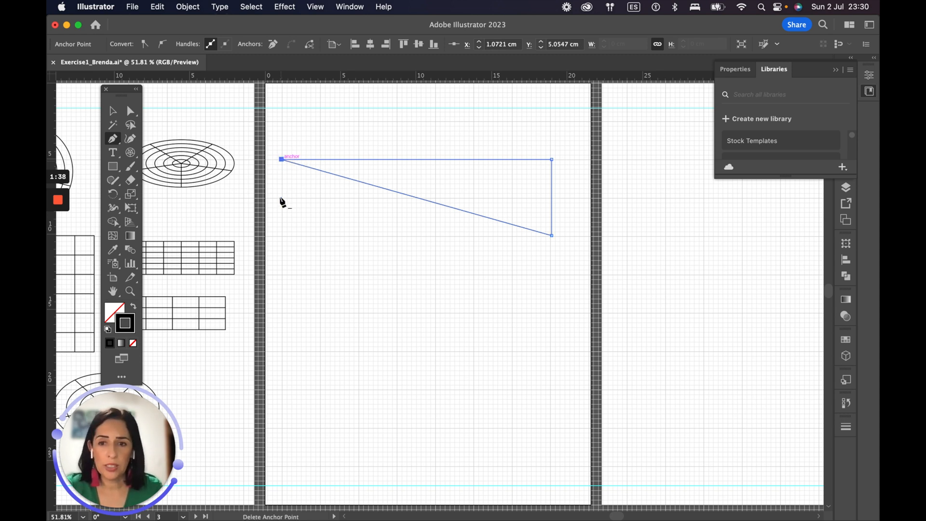
Step: Draw a closed, irregular six-pointed star of straight segments with the Pen tool below the triangle
left_click(301, 274)
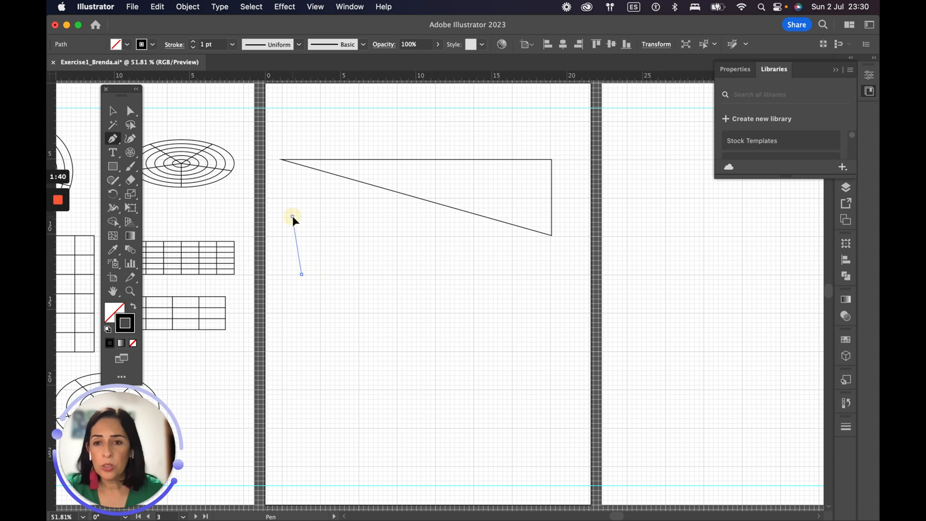
left_click(292, 217)
left_click(322, 239)
left_click(333, 192)
left_click(350, 235)
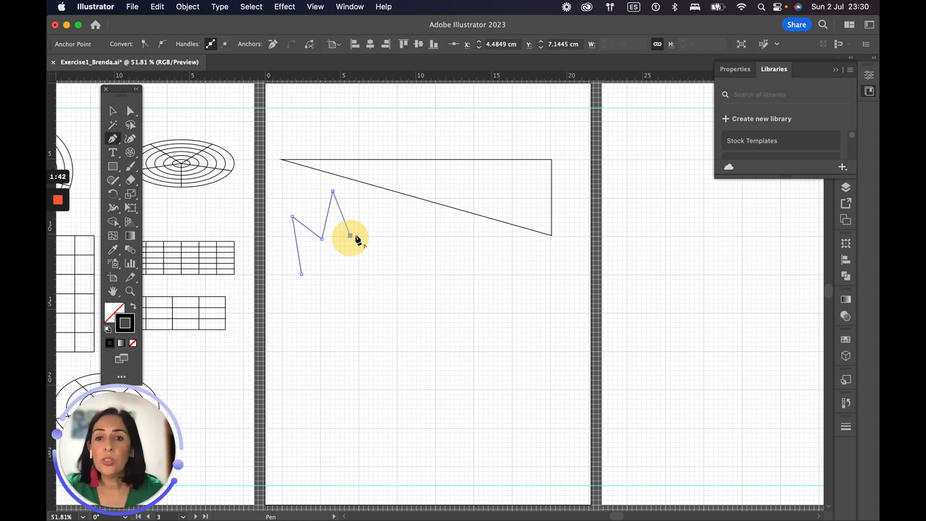
left_click(394, 223)
left_click(361, 258)
left_click(398, 322)
left_click(348, 289)
left_click(306, 344)
left_click(326, 283)
left_click(282, 299)
left_click(301, 275)
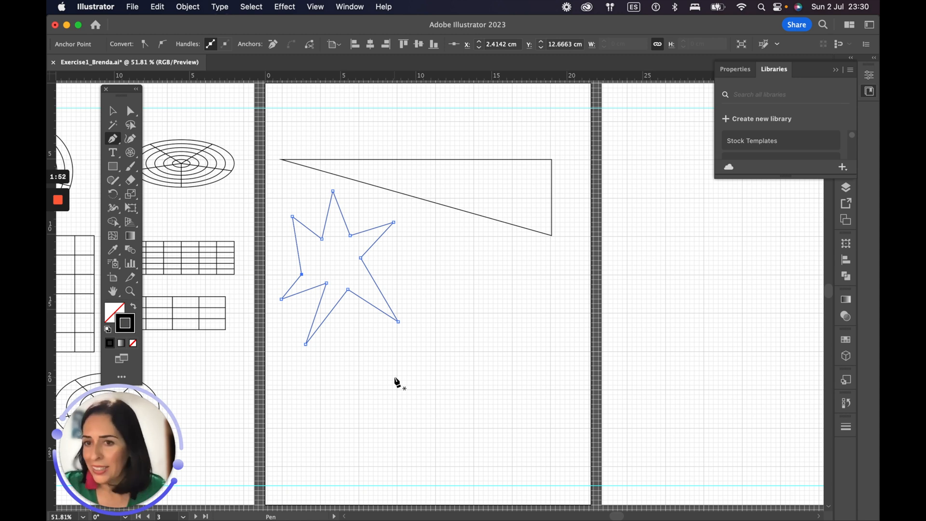
Step: Draw an open square-wave path of right-angled segments, each about 2.5 cm long, below the star with the Pen tool
left_click(320, 388)
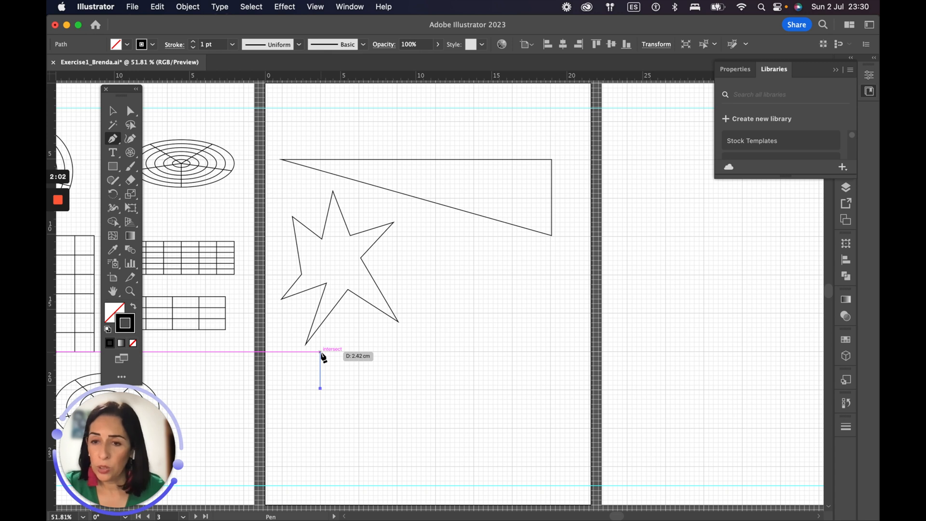
left_click(320, 352)
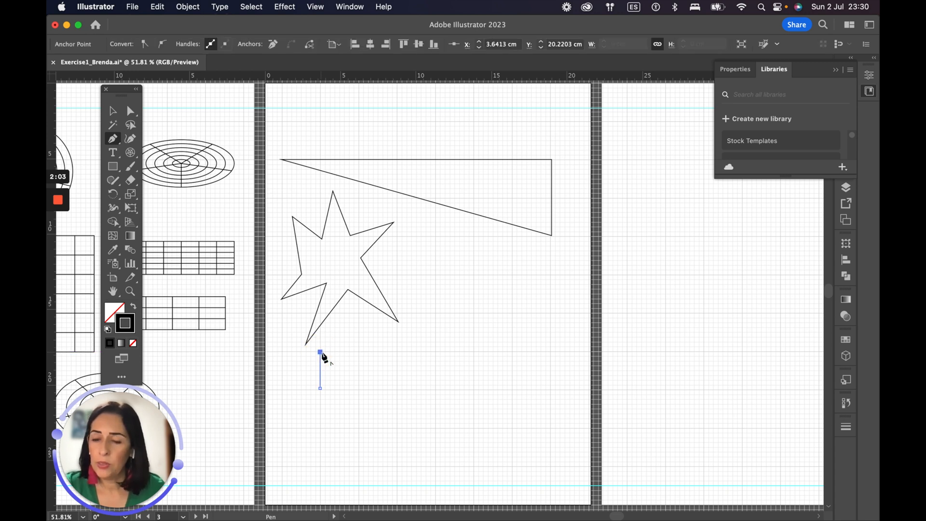
left_click(361, 352)
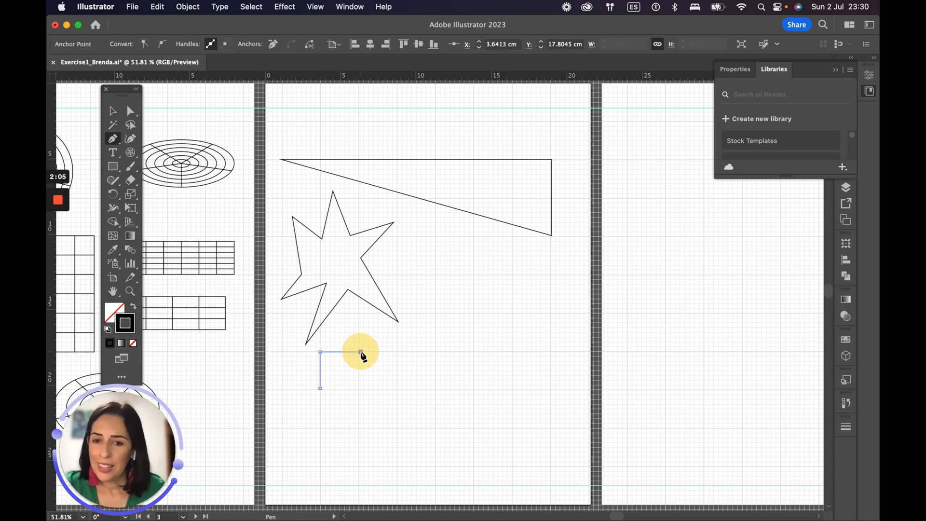
left_click(361, 388)
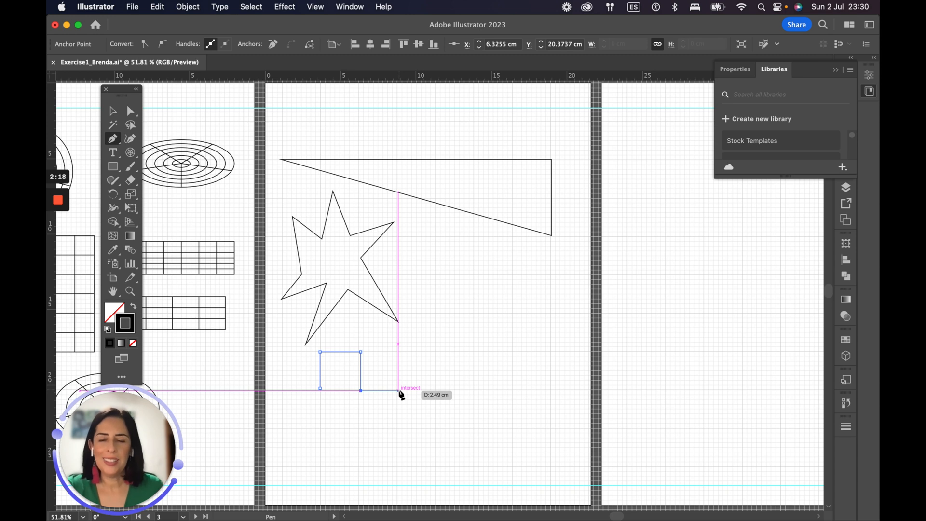
left_click(398, 390)
key("Escape")
left_click(398, 390)
left_click(399, 349)
left_click(435, 349)
left_click(435, 390)
left_click(472, 390)
left_click(471, 351)
left_click(509, 351)
left_click(509, 387)
left_click(543, 388)
left_click(545, 349)
left_click(551, 352, "super")
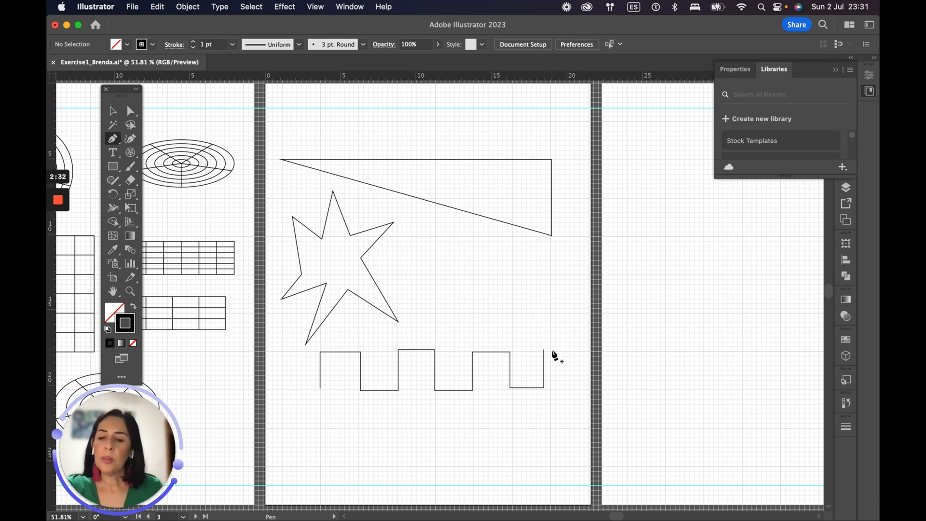
left_click(258, 7)
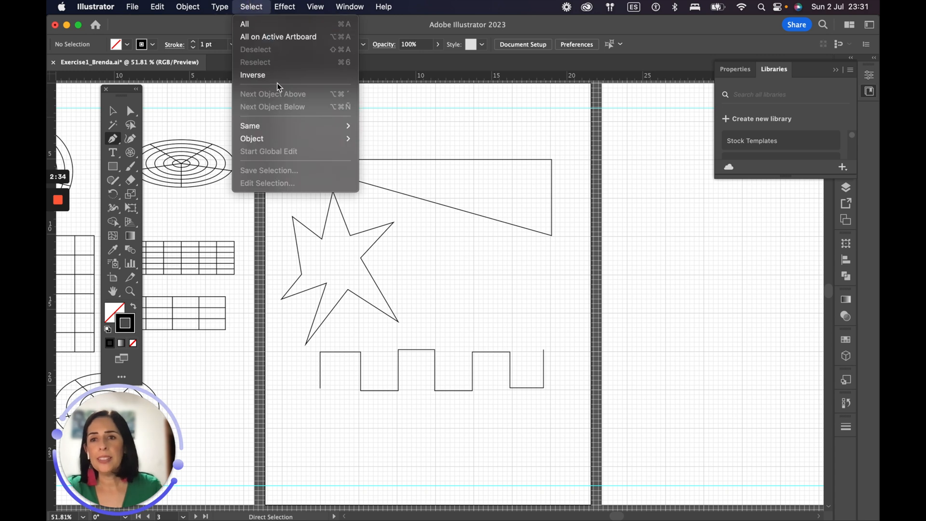
left_click(239, 6)
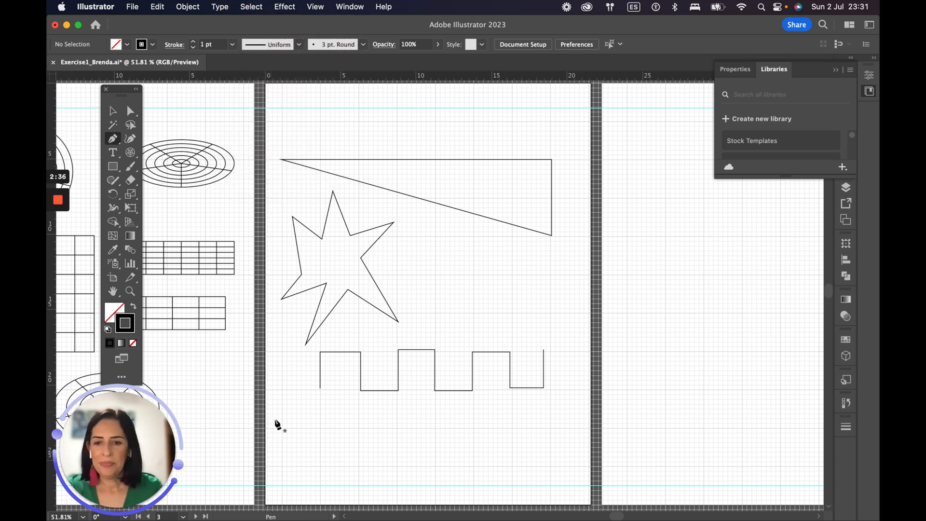
Step: Draw an open zigzag path with three peaks and seven anchor points, about 15.3 cm wide, below the square-wave line
left_click(320, 463)
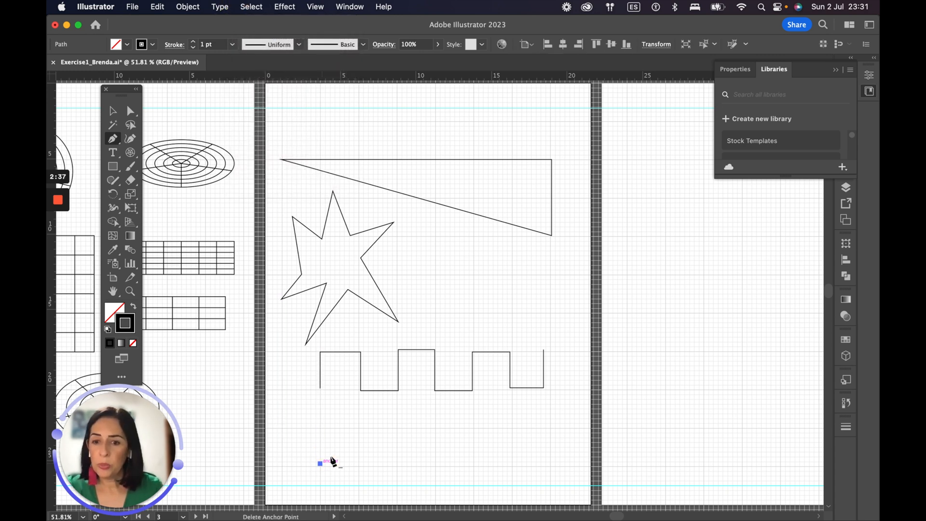
left_click(358, 429)
left_click(394, 464)
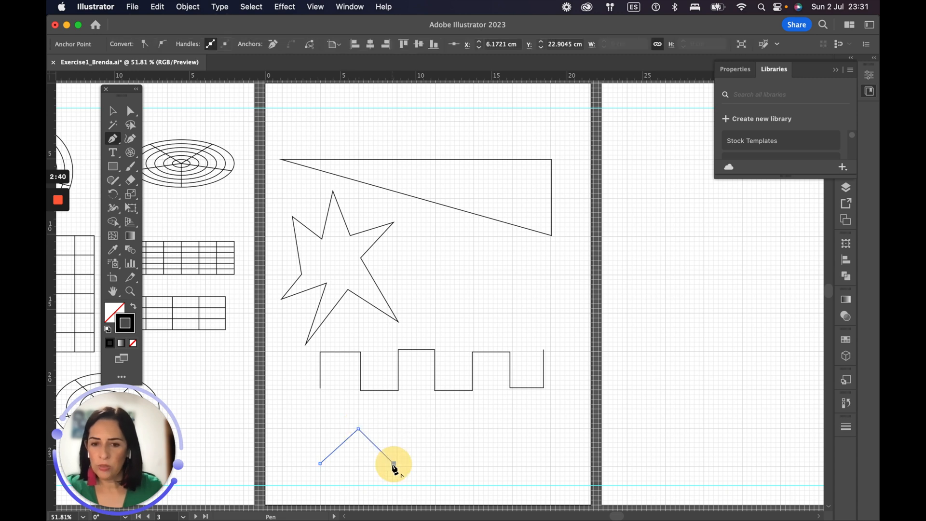
left_click(431, 429)
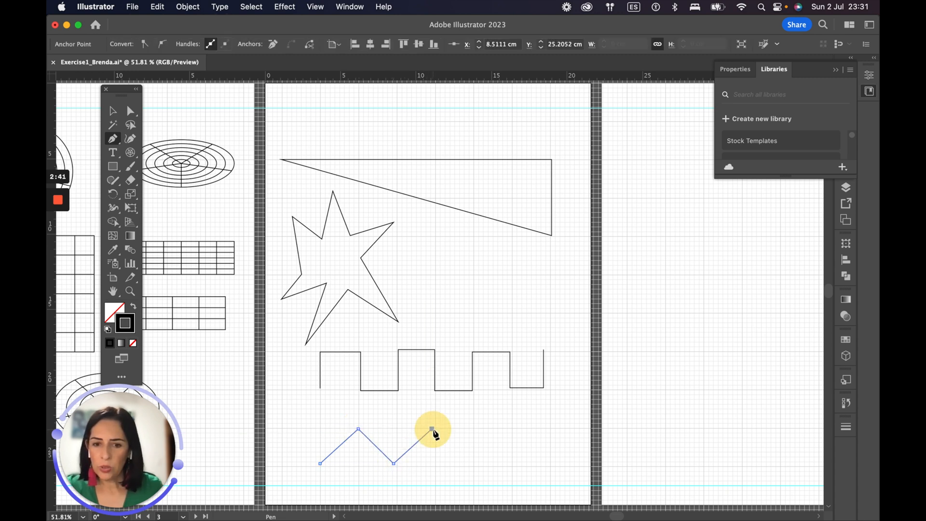
left_click(473, 464)
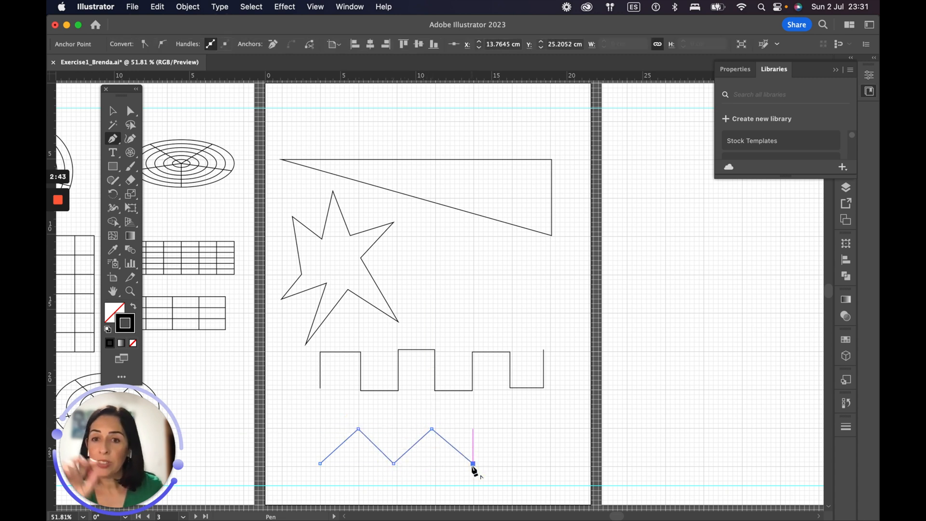
left_click(509, 426)
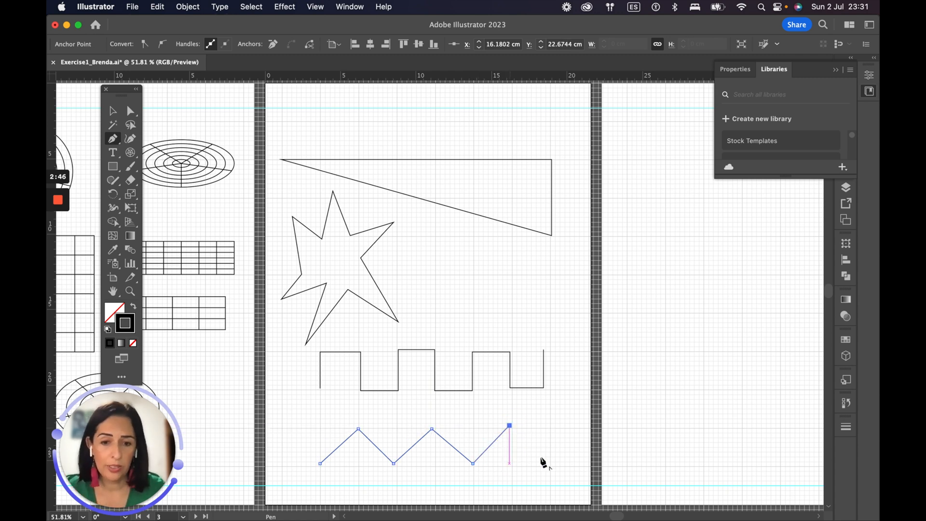
left_click(551, 463)
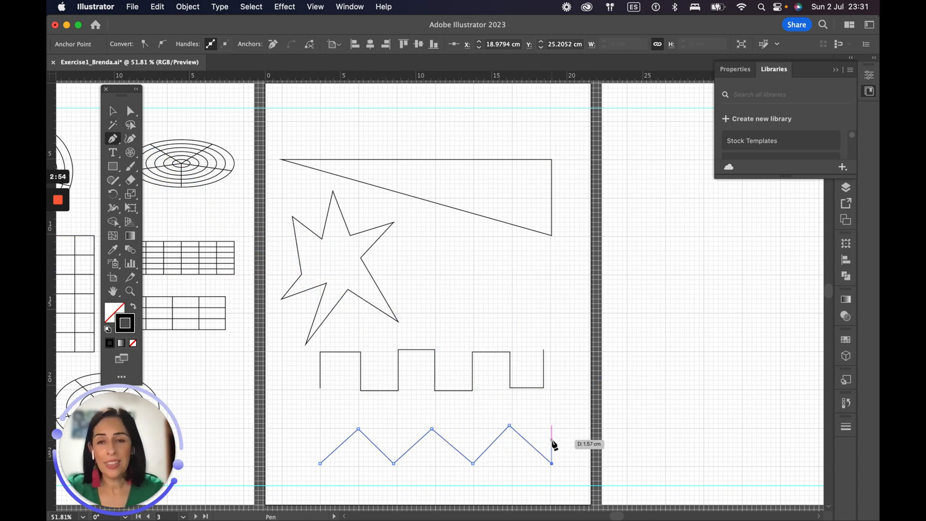
key("Escape")
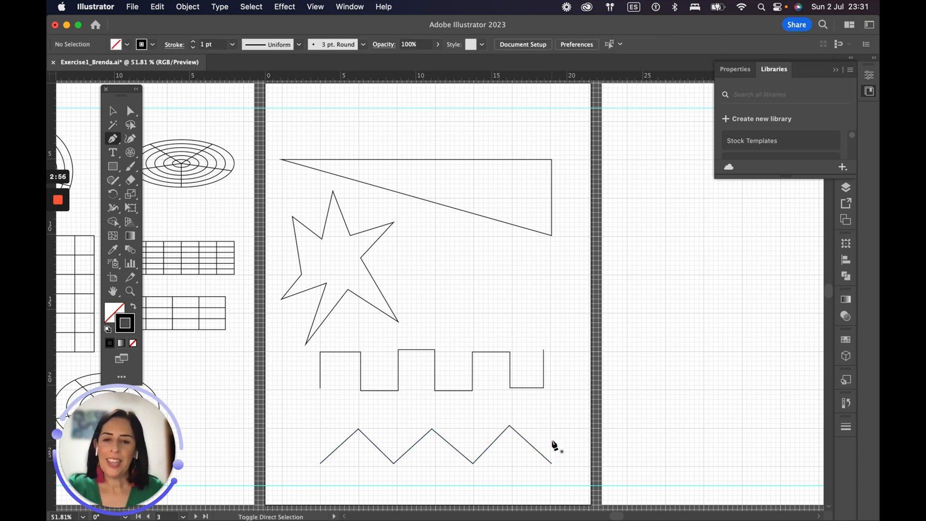
Step: Move the triangle up to the top guide and shift the star up beneath it
left_click(113, 110)
left_click_drag(408, 160, 425, 109)
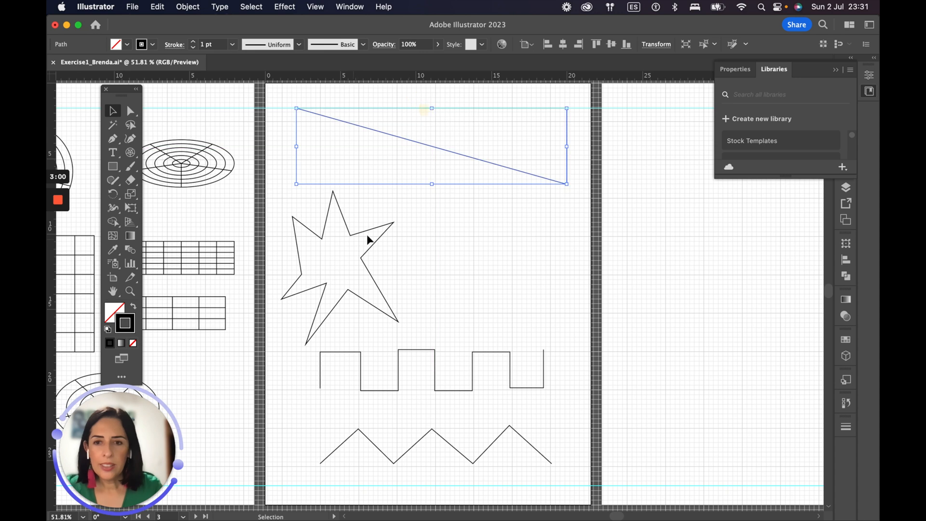
left_click_drag(367, 235, 377, 186)
left_click(452, 271)
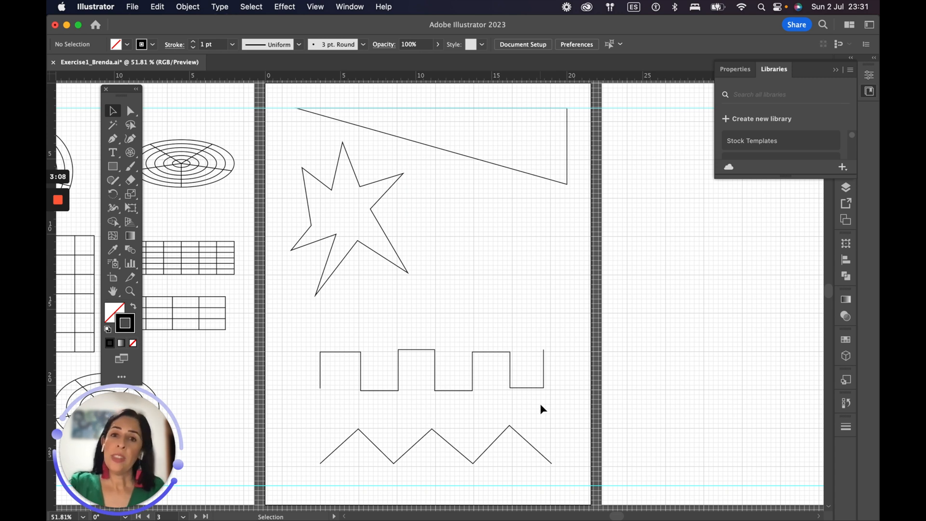
Step: Scale the triangle down proportionally to about 10.7 cm wide, keeping its top edge on the upper guide
left_click(403, 138)
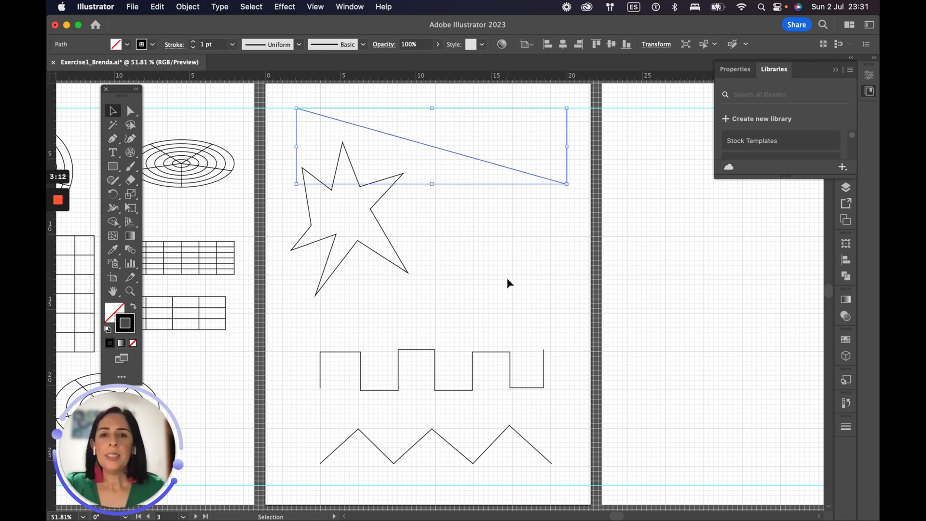
left_click_drag(514, 167, 539, 265)
key("super+z")
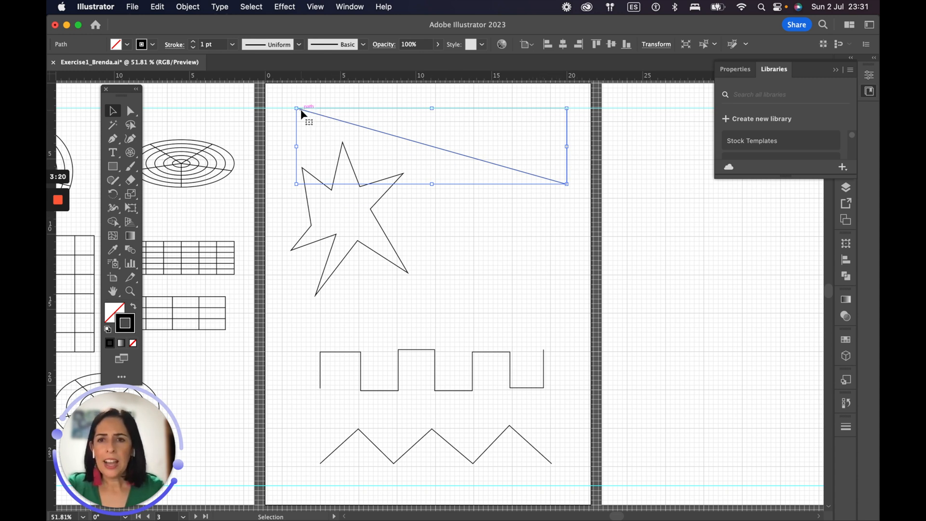
key("z")
left_click_drag(301, 108, 316, 107)
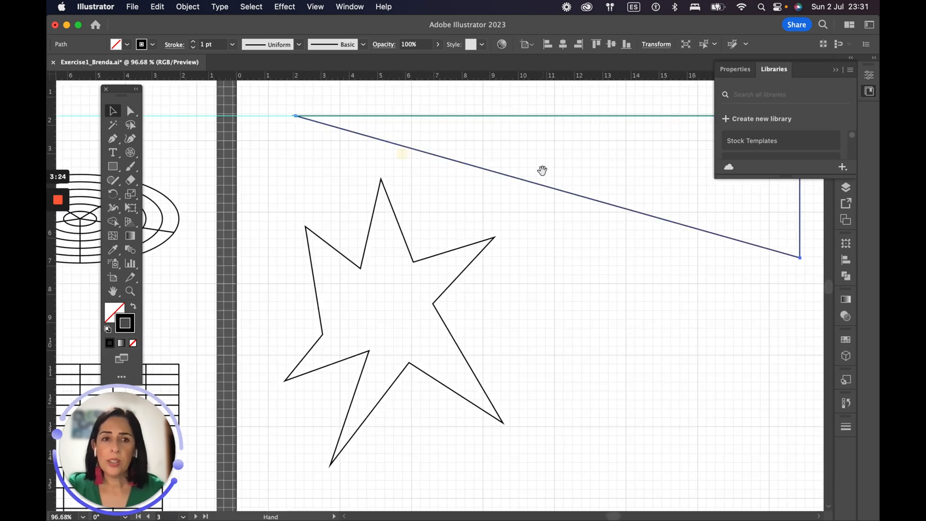
left_click_drag(543, 169, 453, 199)
left_click(836, 70)
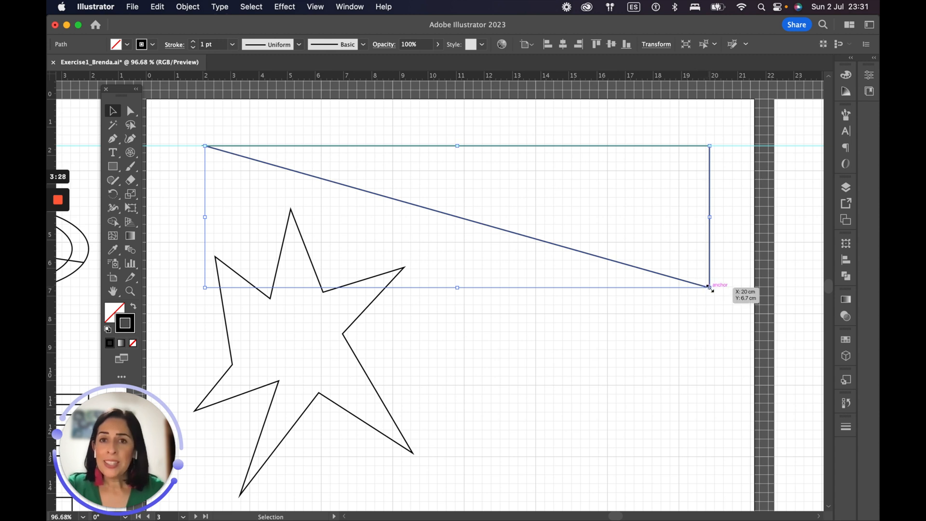
left_click_drag(709, 287, 505, 248)
Step: Move the star to the right of the triangle and rotate it 90 degrees clockwise
left_click(374, 279)
left_click(372, 276)
left_click_drag(412, 208, 383, 250)
left_click_drag(343, 312, 688, 190)
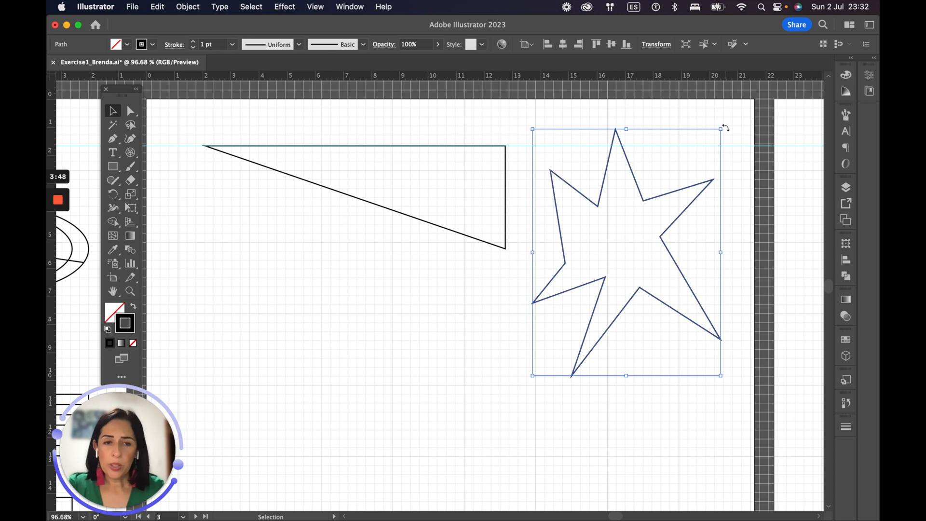
left_click_drag(725, 127, 725, 330)
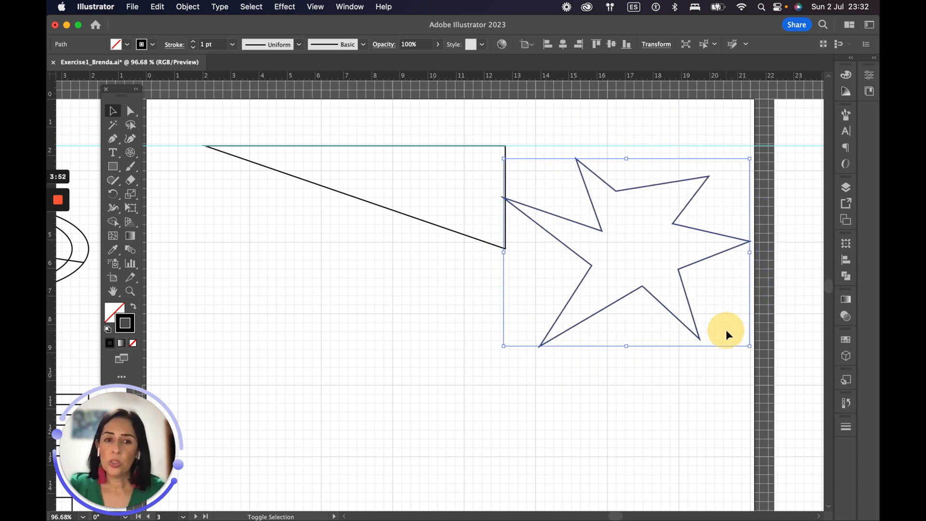
Step: Scale the star down to about 4.9 cm wide and place it beside the triangle near the upper guide
left_click_drag(748, 345, 671, 285)
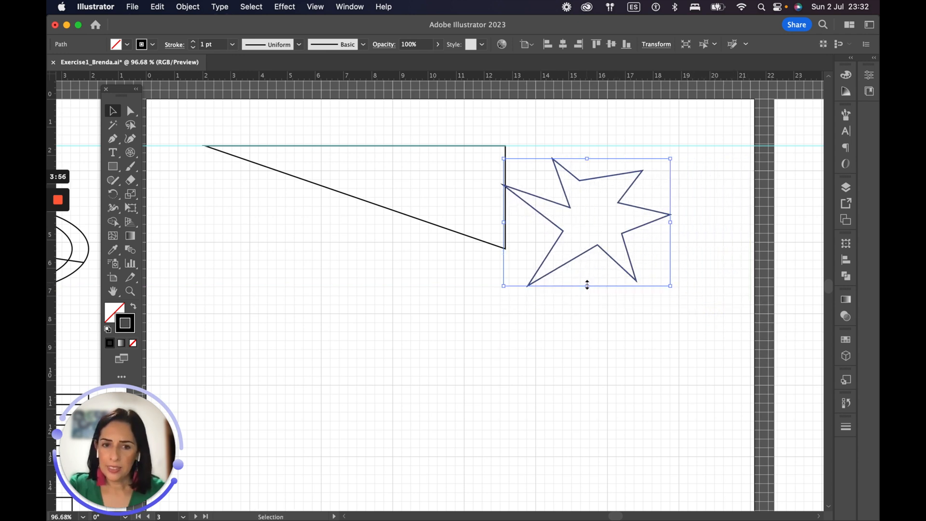
left_click_drag(587, 288, 593, 263)
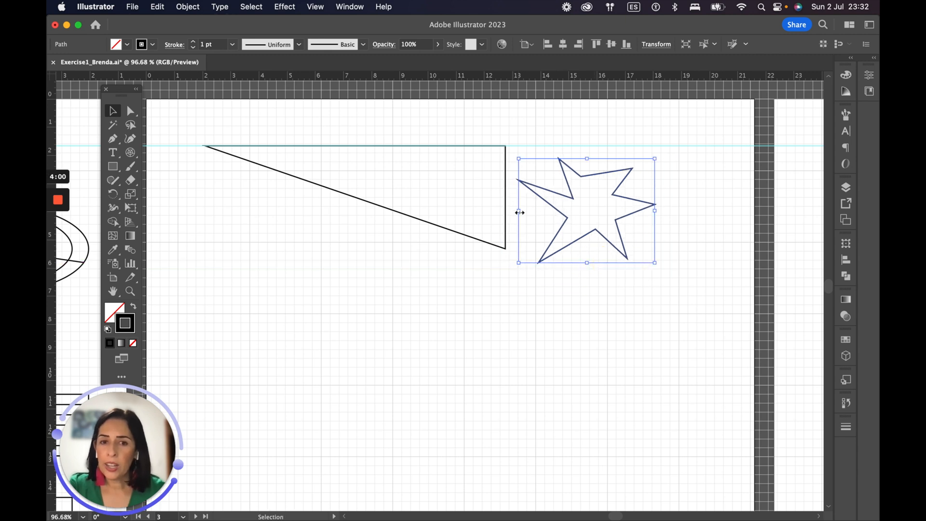
left_click_drag(595, 176, 646, 157)
key("a")
key("super+0")
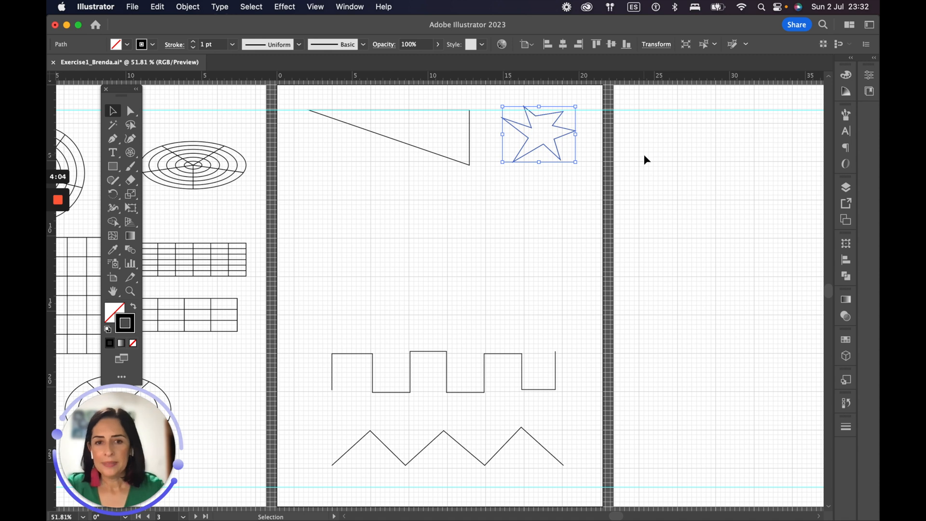
Step: Move the square-wave line up beneath the triangle and the zigzag line up beneath the square wave
left_click(427, 352)
left_click_drag(423, 352, 423, 201)
left_click_drag(392, 451, 394, 299)
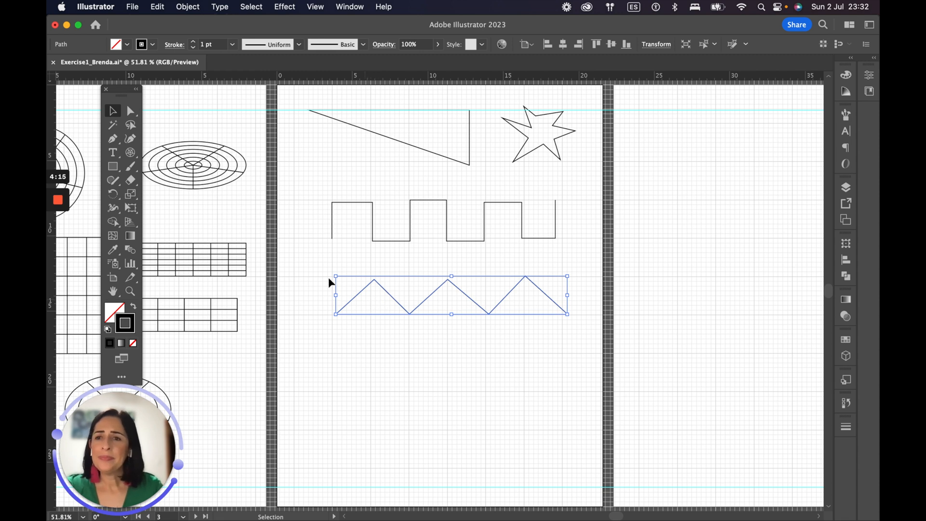
Step: Compare how the Selection and Direct Selection tools show the zigzag line and its anchor points
left_click(130, 111)
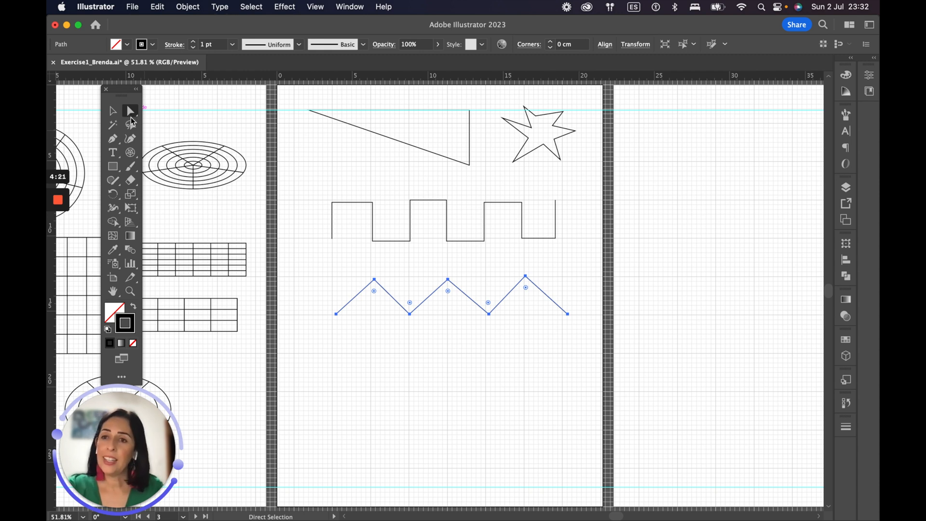
left_click(409, 313)
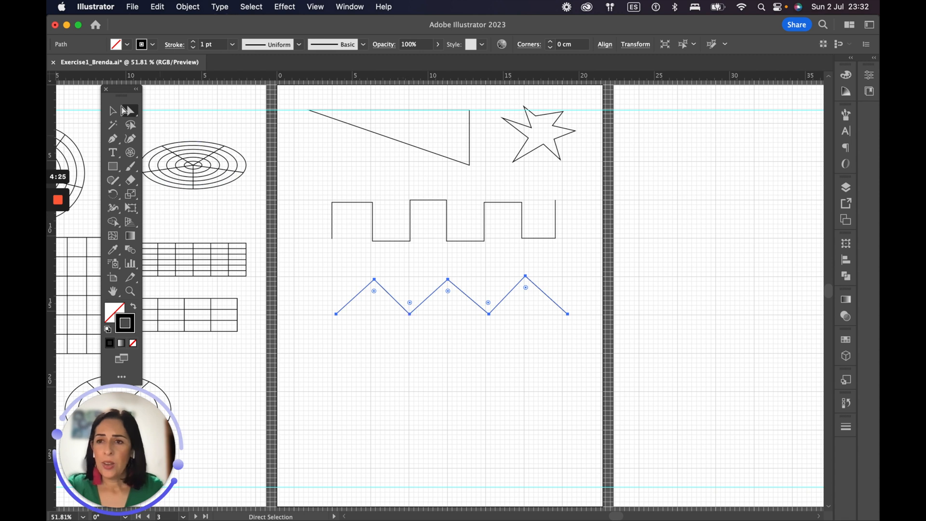
left_click(112, 110)
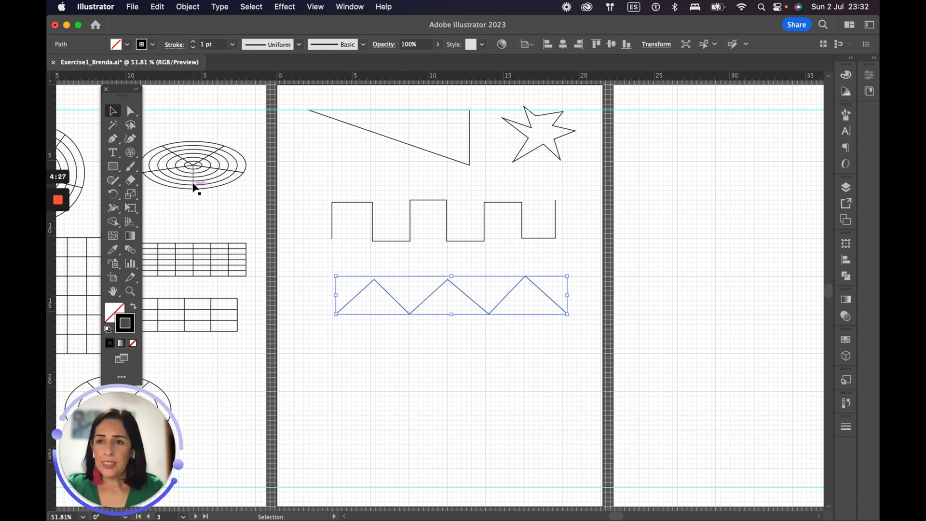
left_click(130, 111)
left_click(467, 350)
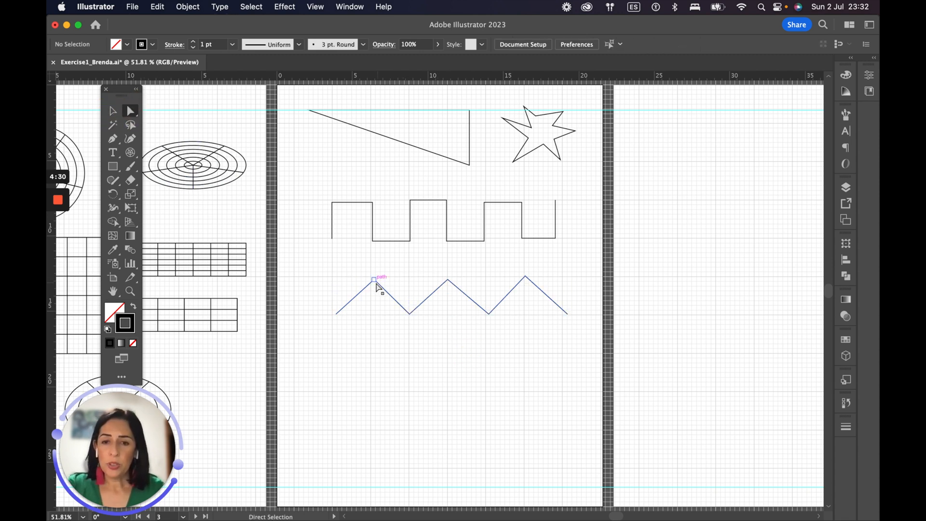
key("super+space")
left_click_drag(335, 268, 506, 296)
left_click(132, 112)
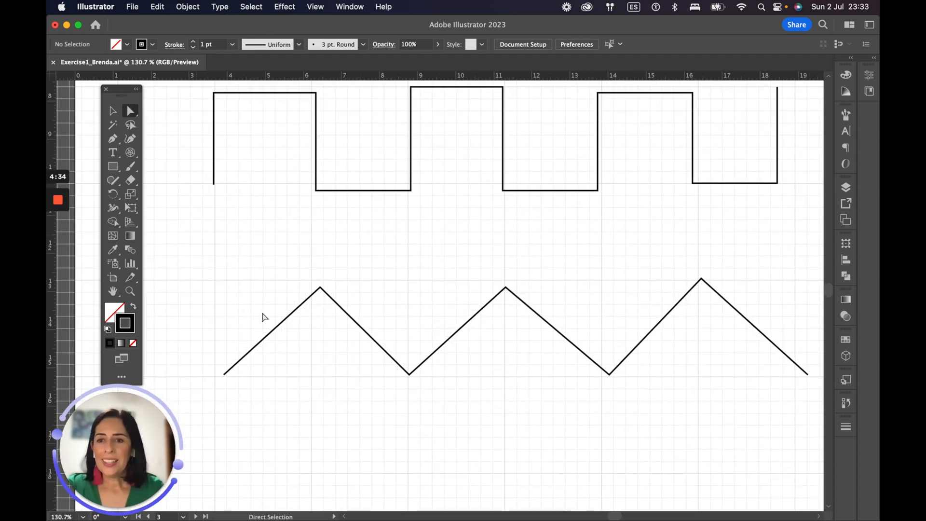
left_click(291, 312)
left_click(112, 110)
left_click(128, 112)
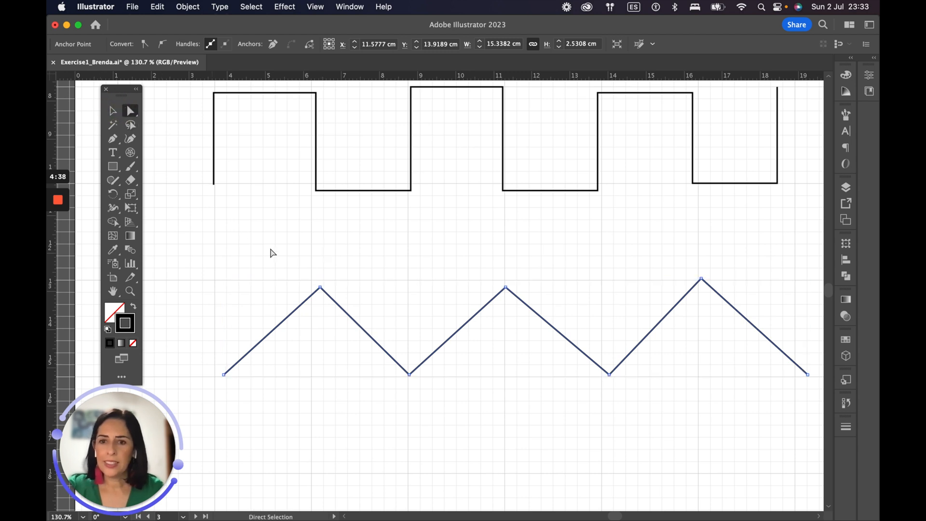
Step: Move the zigzag's first peak above its start point and its first valley up to peak level, and round that first corner to about 1.05 cm
left_click(320, 288)
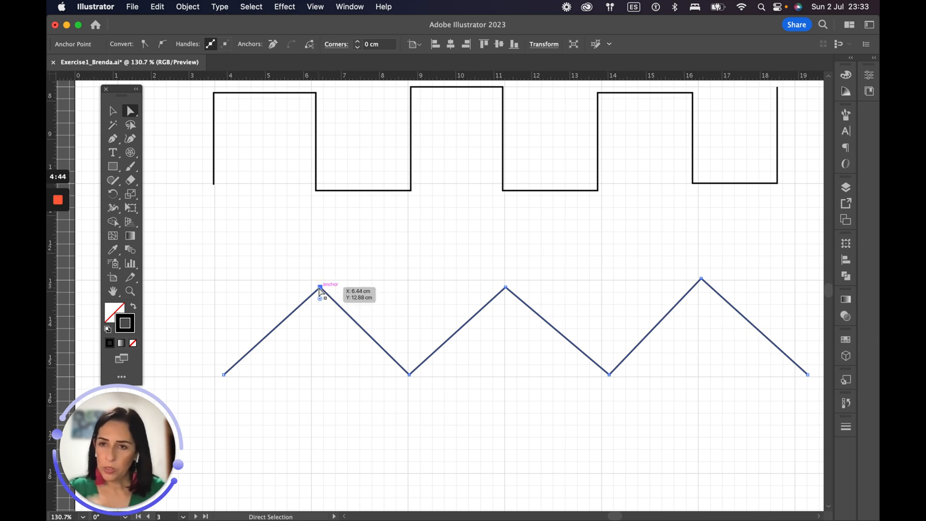
left_click_drag(320, 289, 214, 281)
left_click(409, 375)
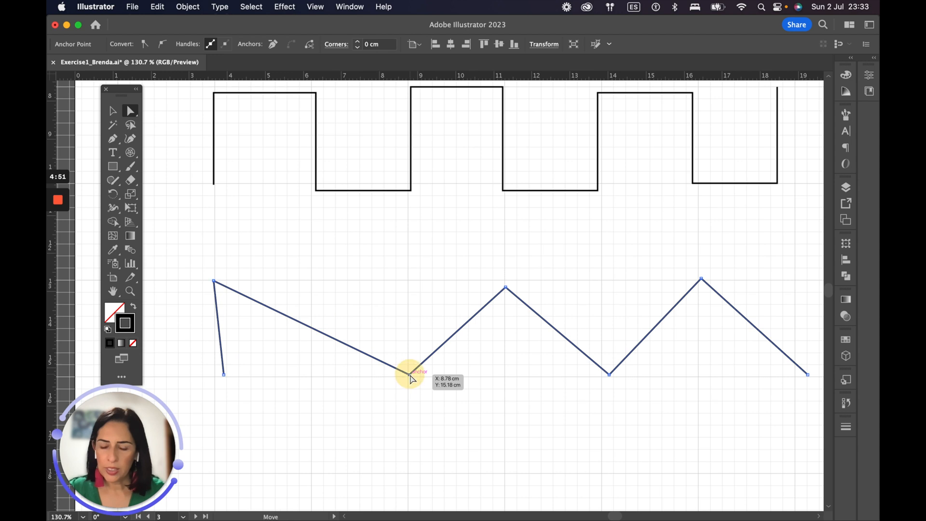
left_click_drag(410, 374, 412, 278)
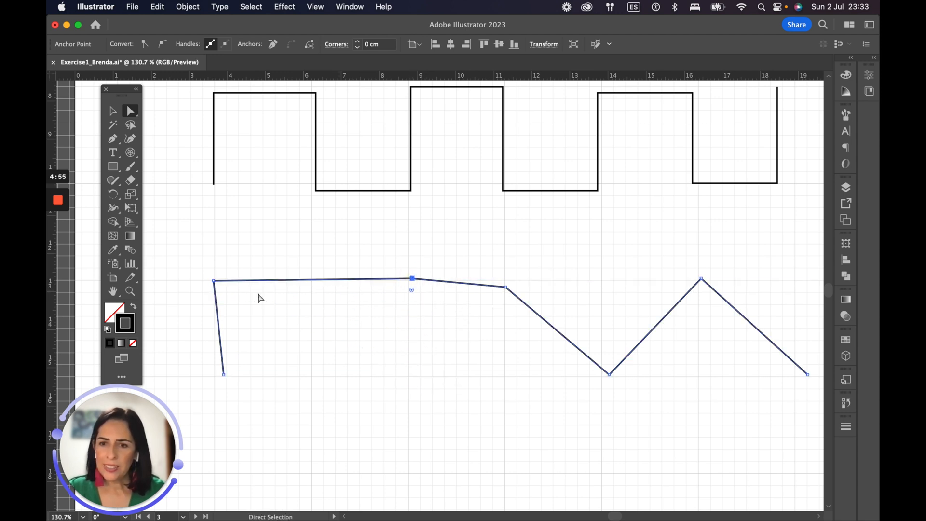
left_click_drag(214, 281, 214, 281)
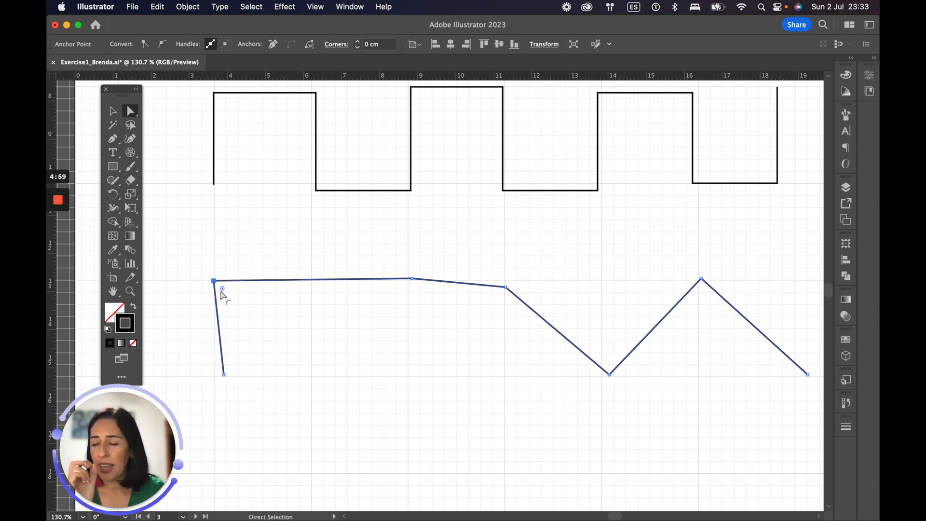
left_click_drag(223, 289, 265, 318)
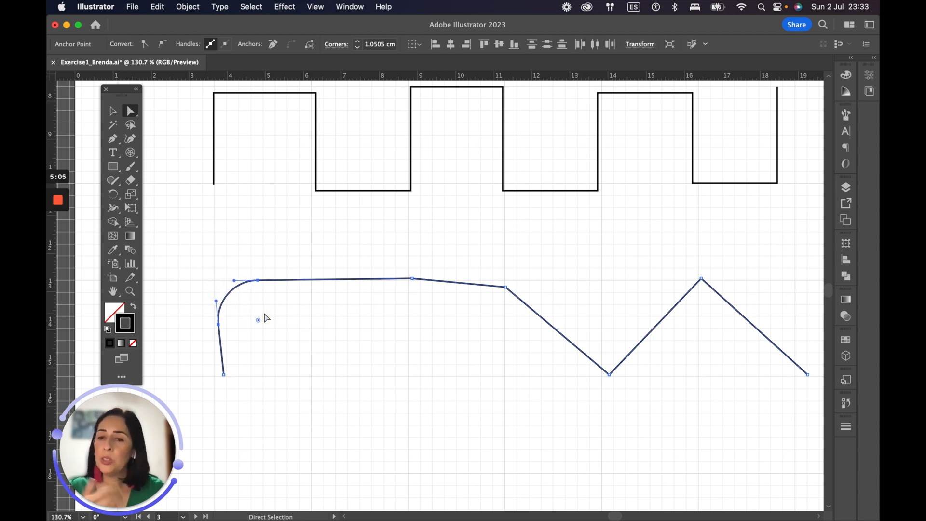
Step: Round the square wave's second upper corner and its third upper corner, giving the third a radius of about 1.43 cm
left_click_drag(376, 183, 378, 361)
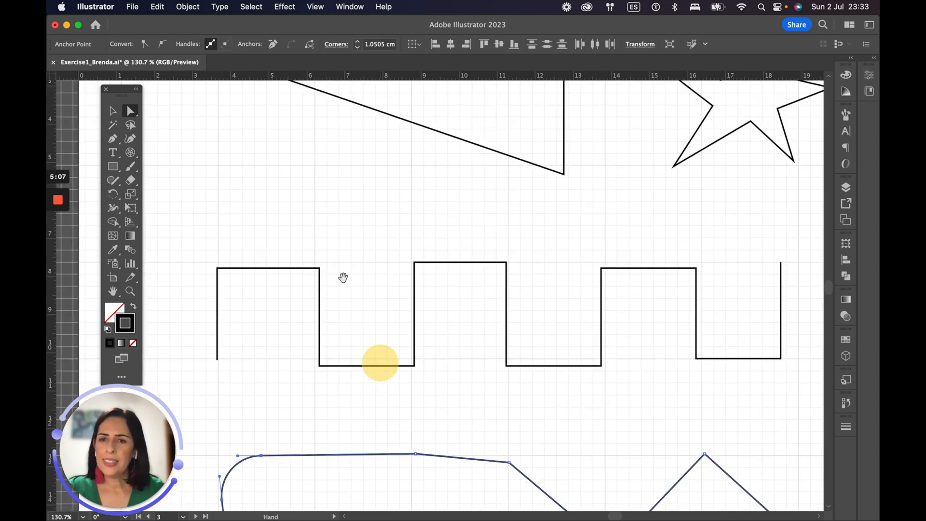
left_click(304, 267)
left_click(319, 268)
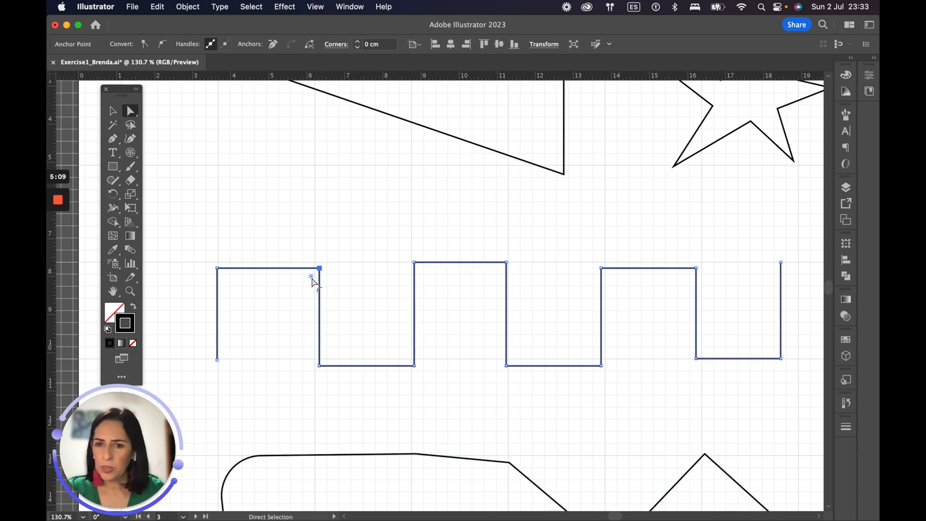
left_click_drag(311, 277, 263, 317)
left_click(415, 263)
left_click_drag(422, 270, 468, 317)
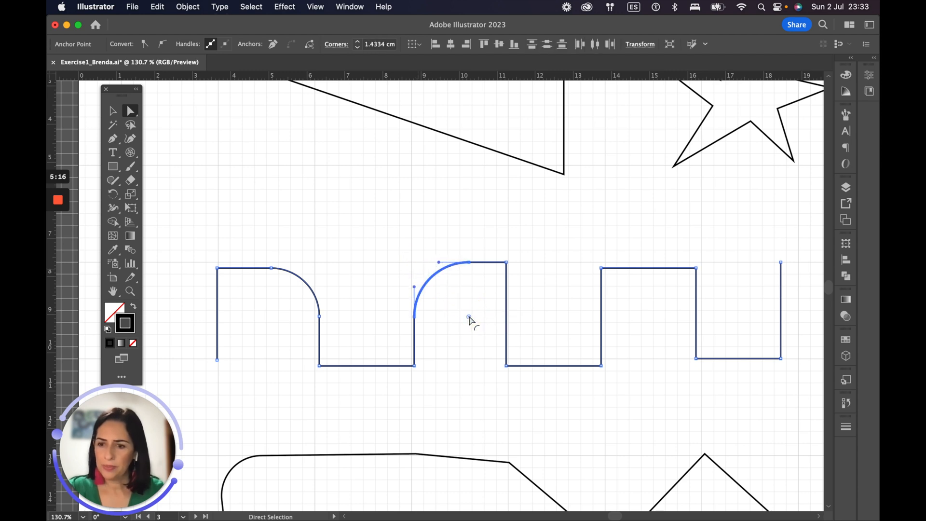
Step: Draw an open ten-point path mixing diagonal and upright straight segments, about 15.4 cm wide, below the zigzag with the Pen tool
key("super+0")
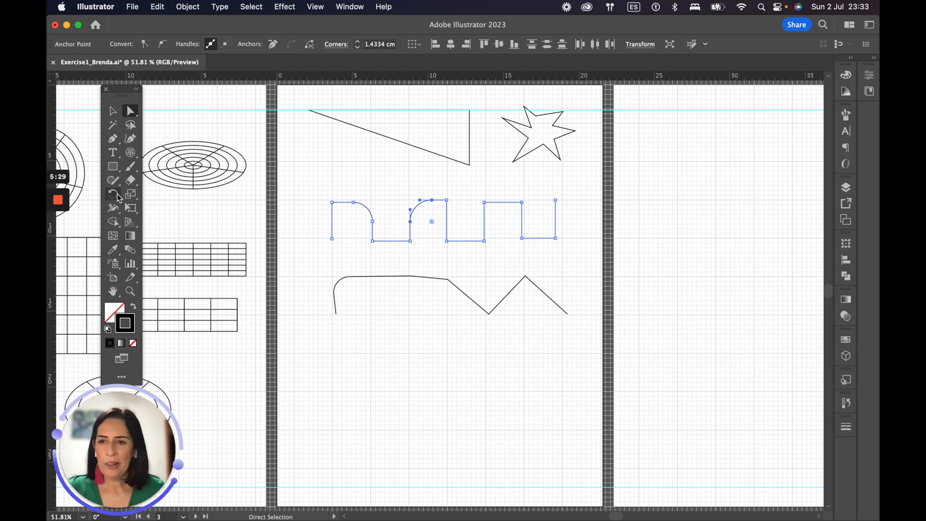
left_click(113, 110)
left_click(116, 141)
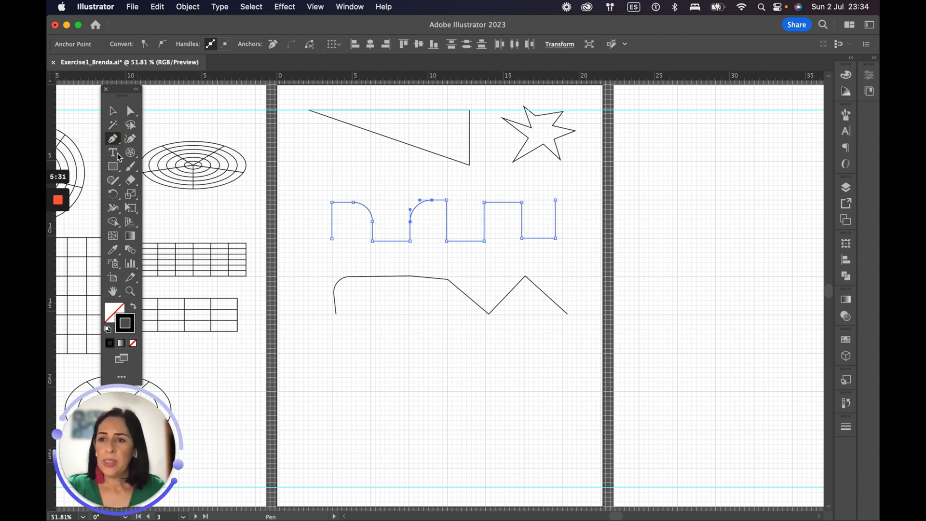
left_click(330, 354)
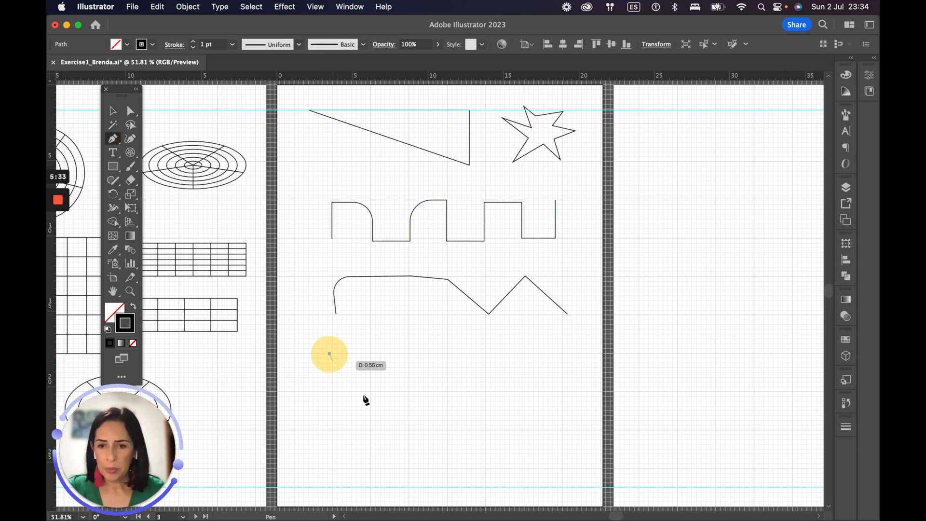
left_click(368, 392)
left_click(410, 353)
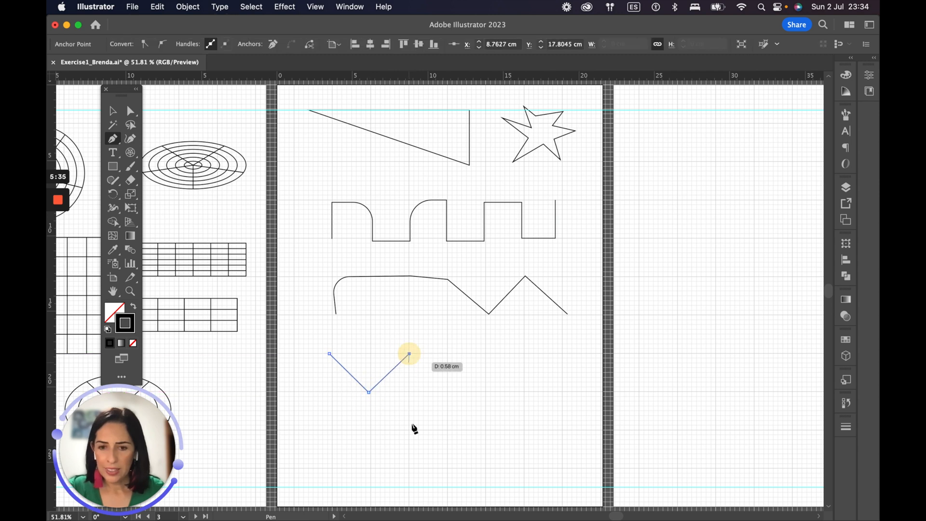
left_click(409, 430)
left_click(489, 430)
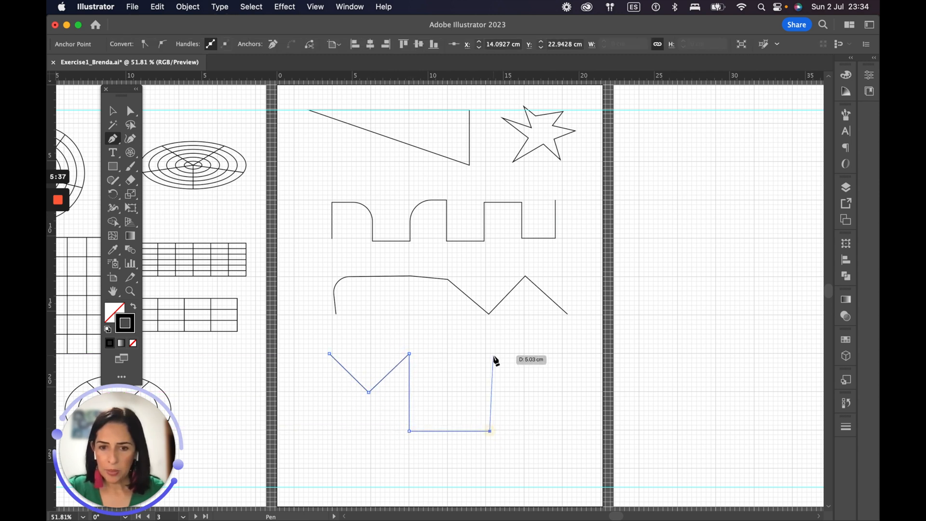
left_click(486, 354)
left_click(523, 389)
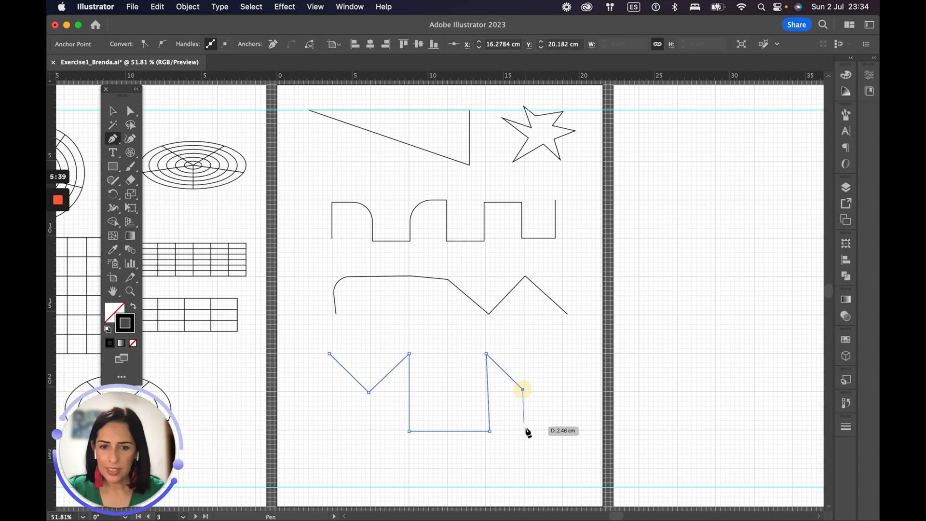
left_click(525, 431)
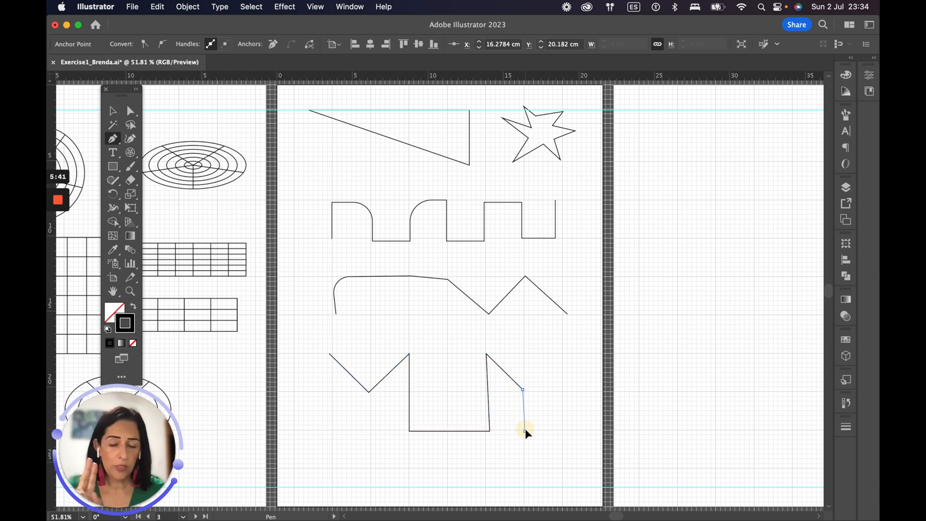
left_click(562, 427)
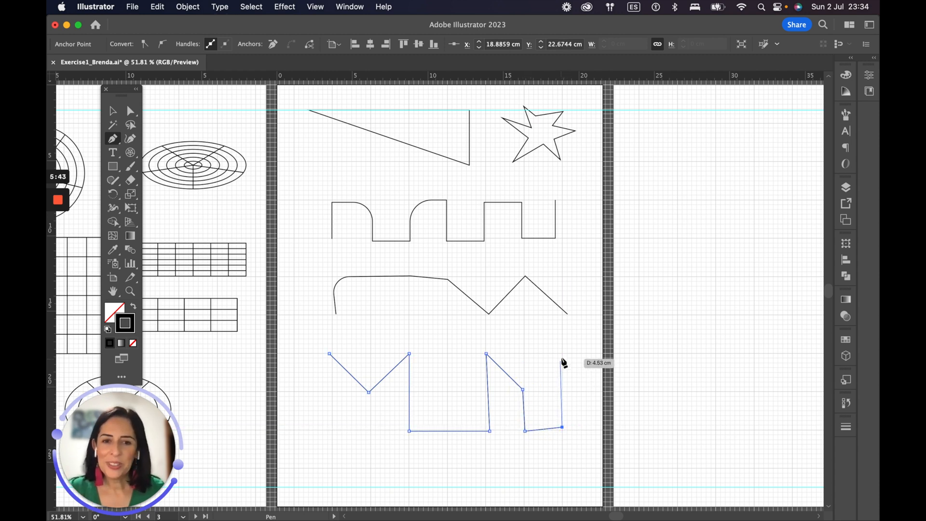
left_click(562, 353, "shift")
left_click(112, 111)
Step: Draw two connected arches, each about 5 cm wide and 2.5 cm high, near the upper edge of the empty next artboard with the Pen tool
left_click_drag(608, 306, 424, 339)
left_click(114, 141)
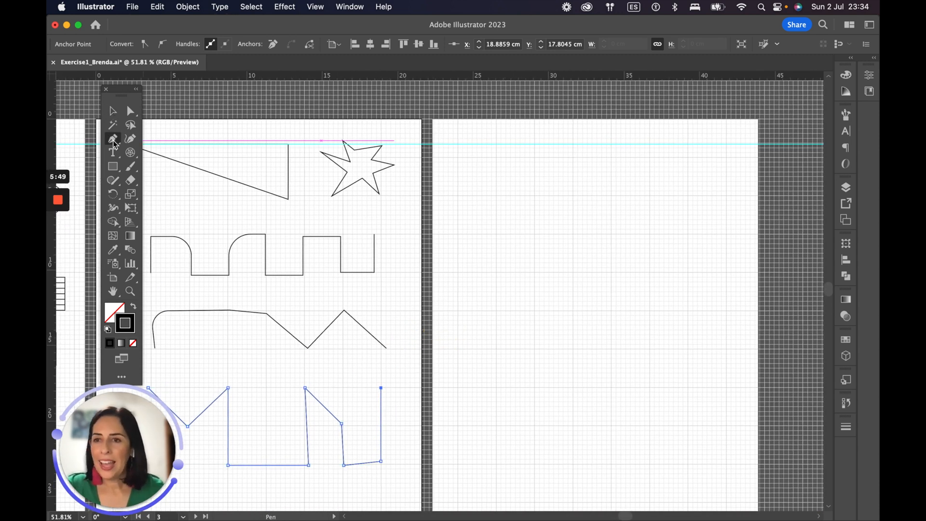
left_click_drag(518, 143, 490, 225)
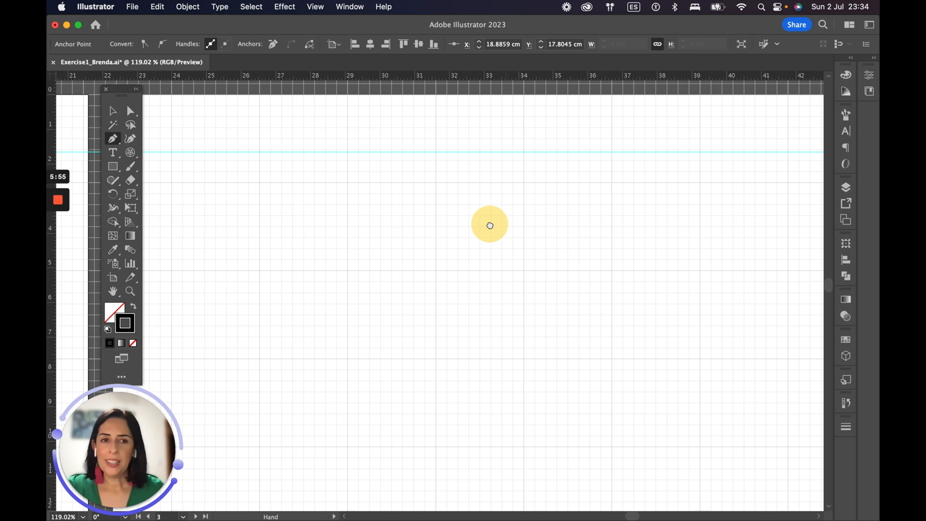
left_click(172, 268)
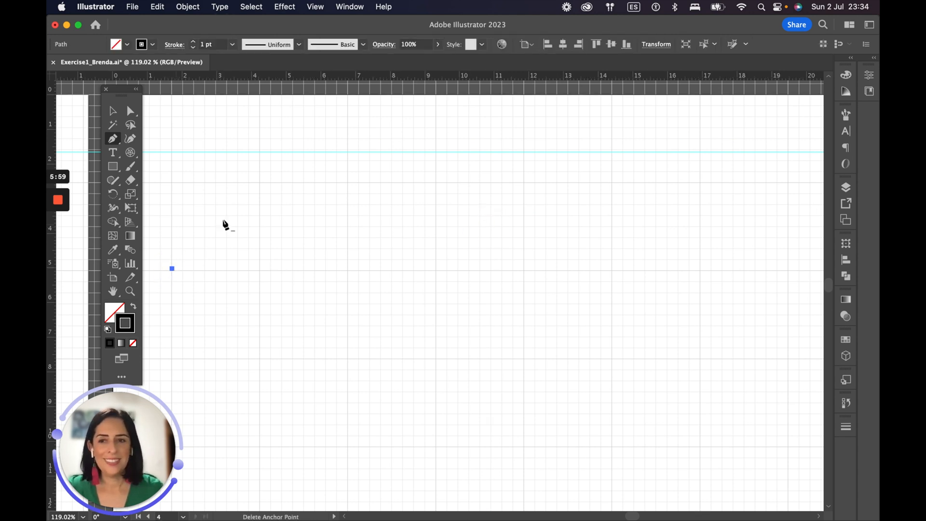
left_click_drag(261, 183, 350, 181)
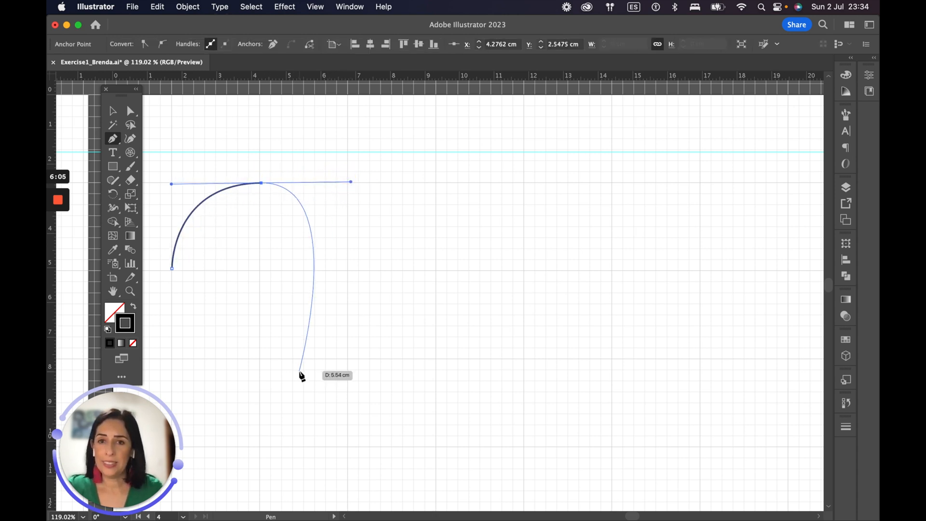
left_click(347, 271)
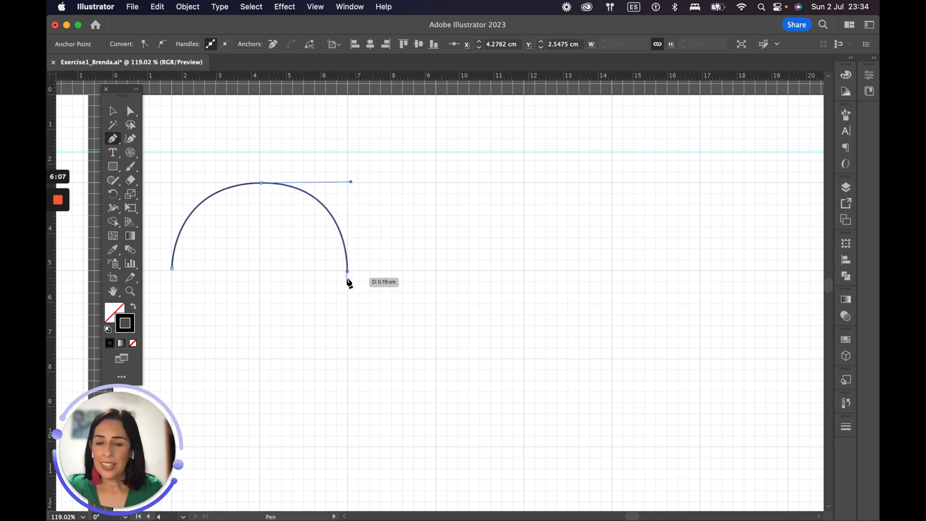
left_click_drag(435, 182, 526, 182)
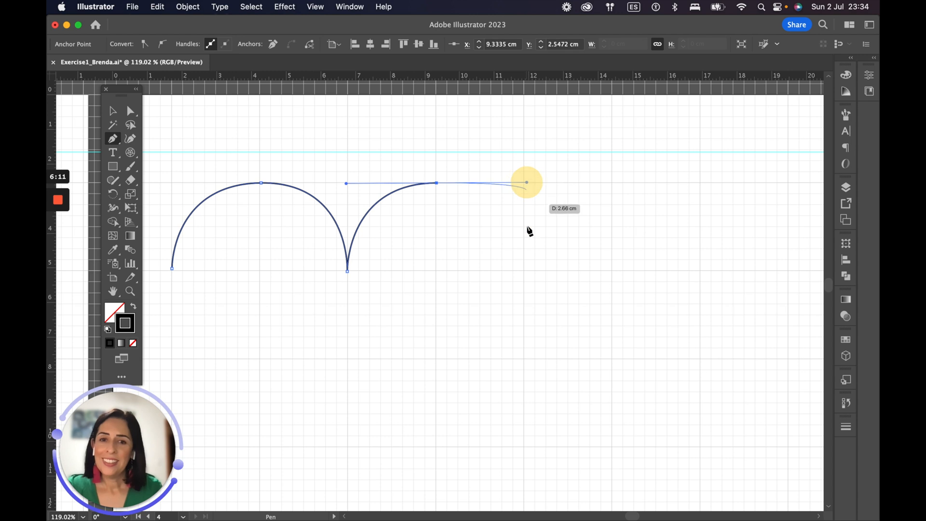
left_click(524, 271)
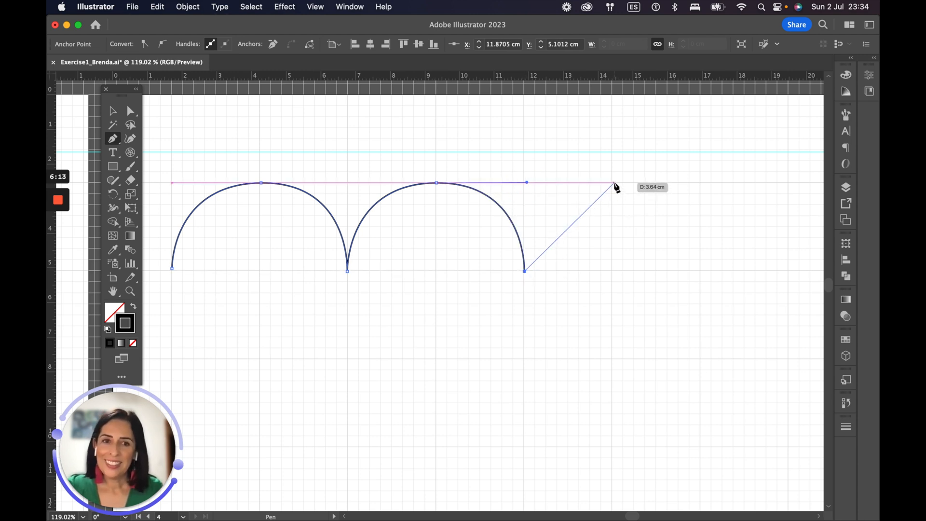
Step: Continue the path with a third matching arch and a rising half arch ending at about X 19.5 cm, and leave it open
left_click_drag(610, 182, 714, 183)
left_click(702, 271)
key("space")
left_click_drag(726, 237, 540, 243)
left_click_drag(603, 188, 681, 189)
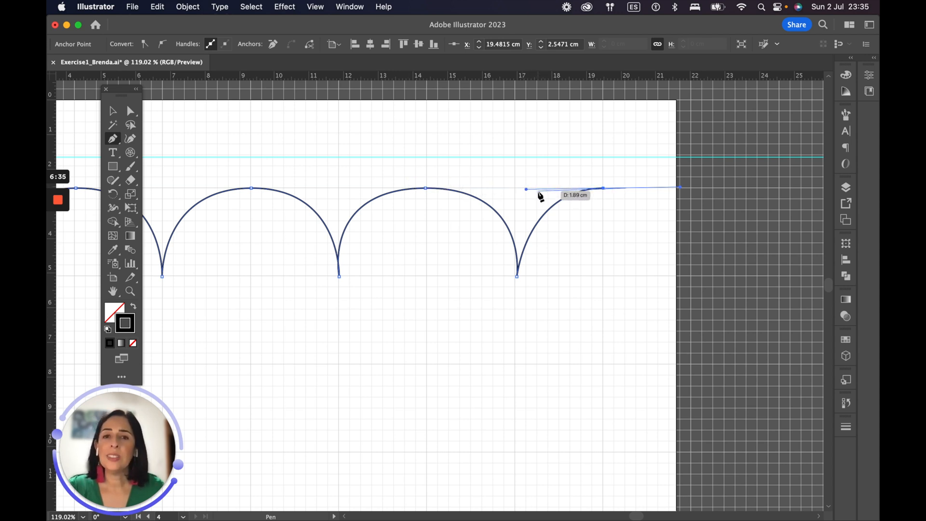
key("Escape")
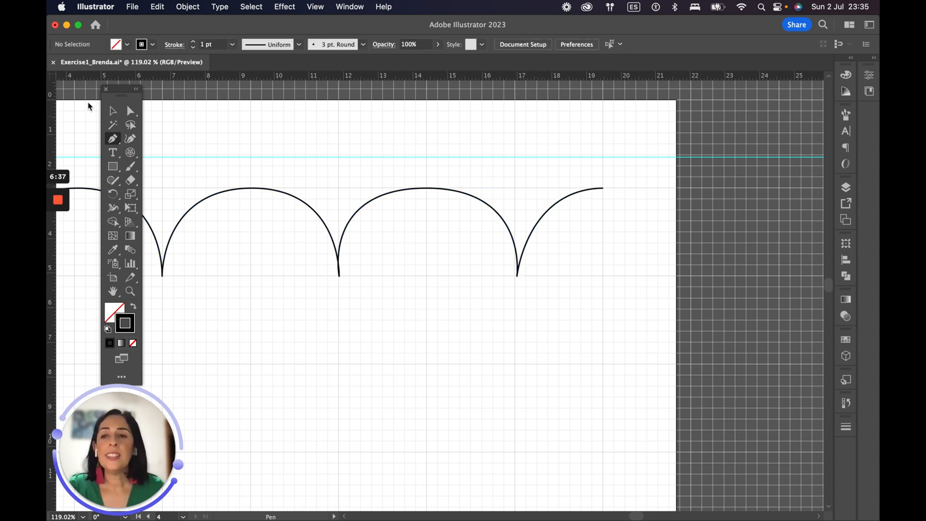
Step: Level and shorten the incoming handle of the arch path's last anchor point with the Direct Selection tool
left_click(130, 110)
left_click(569, 199)
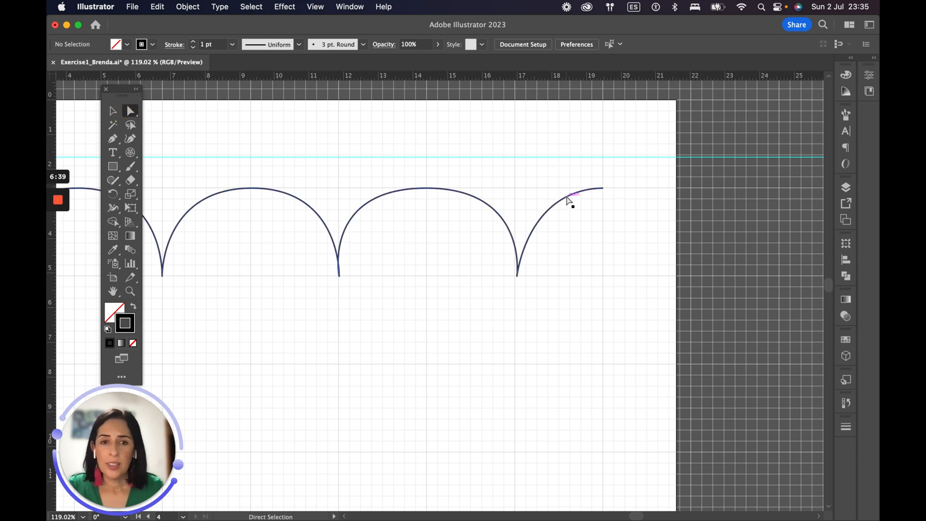
left_click(604, 189)
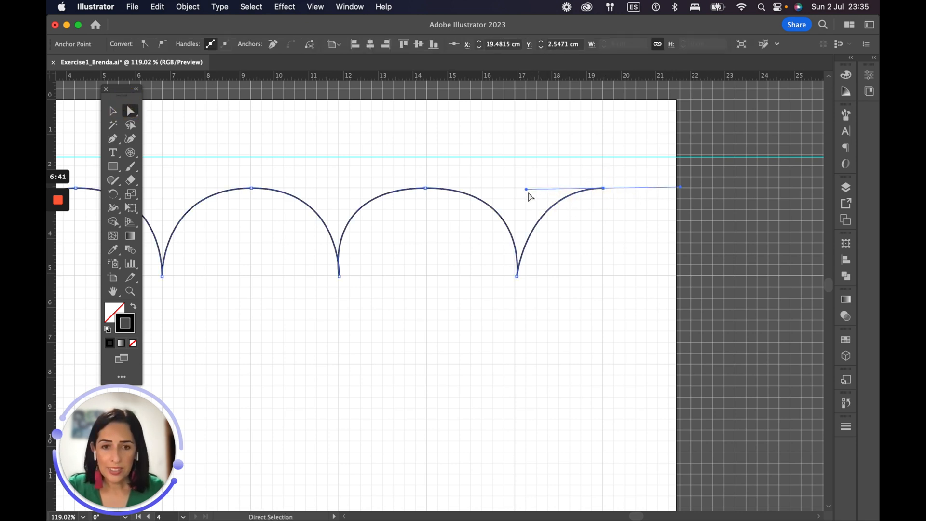
left_click_drag(527, 189, 529, 183)
left_click_drag(605, 142, 545, 188)
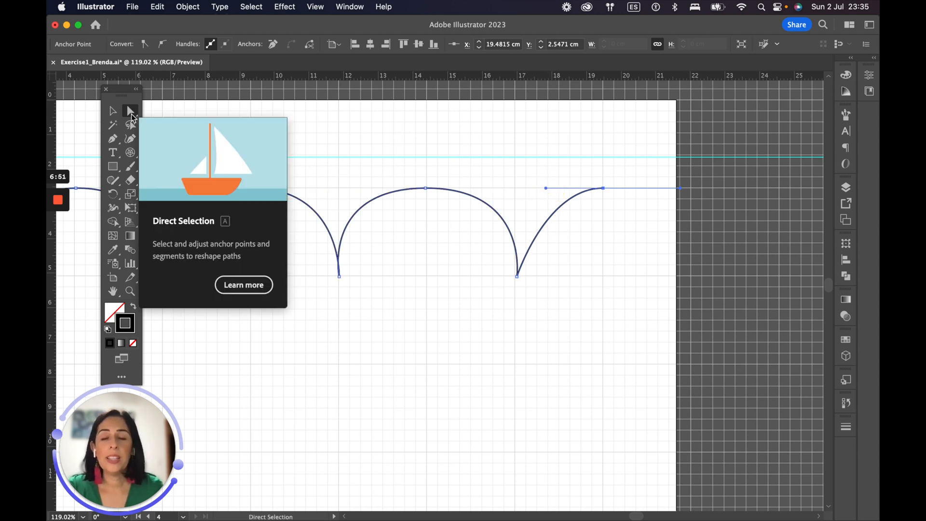
Step: Lower the third arch's top anchor to about Y 7.9 cm and the first arch's to about Y 7.7 cm, making a wave
left_click(425, 189)
left_click_drag(425, 192, 427, 374)
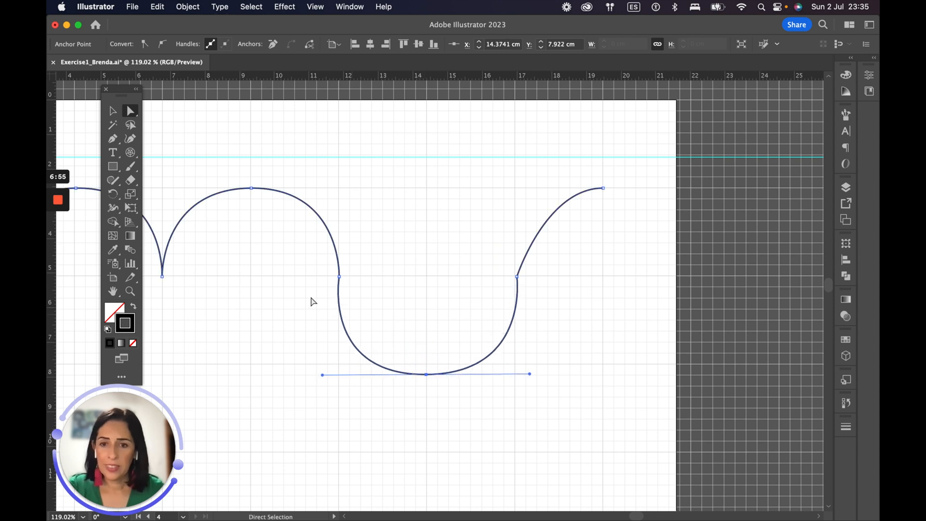
left_click_drag(299, 298, 526, 290)
left_click_drag(303, 189, 302, 366)
Step: Start a new path below the wave with the Pen tool: a quarter arch about 2.5 cm wide, a corner, and a straight vertical drop
left_click(113, 139)
left_click_drag(447, 333, 451, 166)
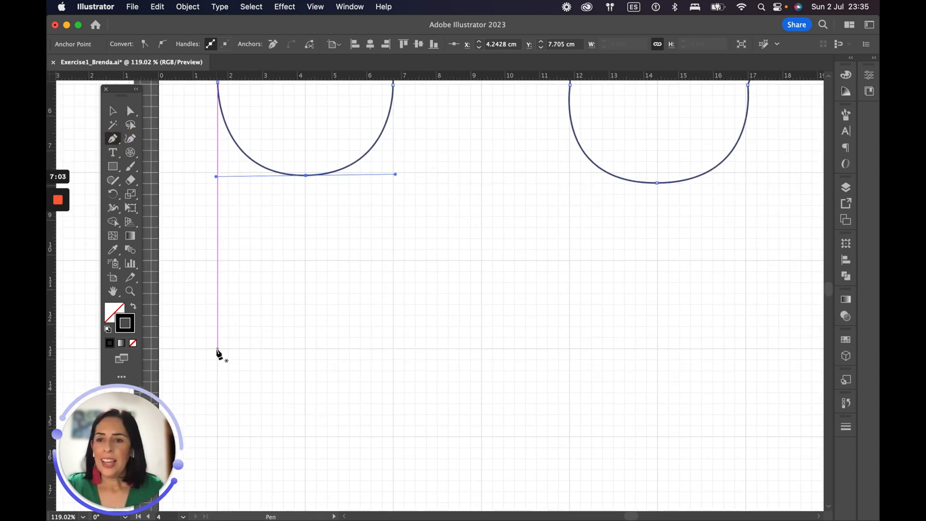
left_click(216, 346)
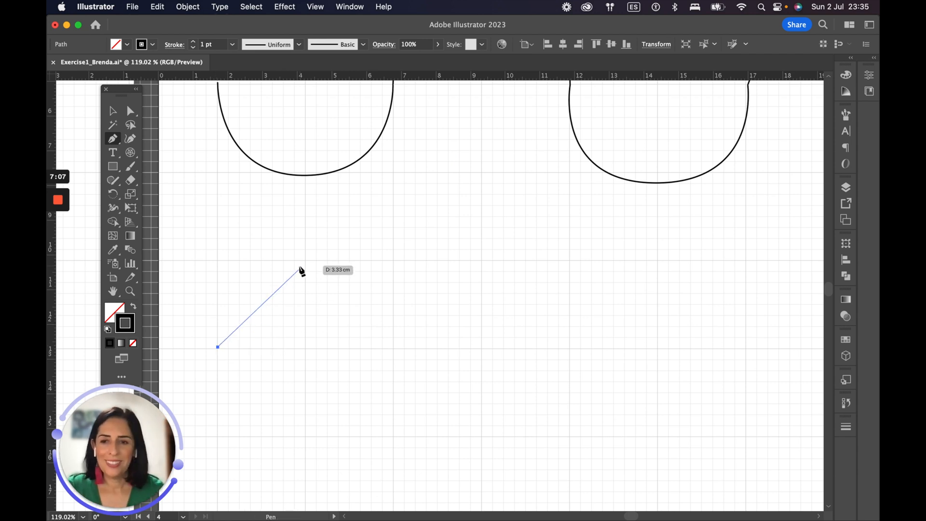
left_click_drag(307, 261, 395, 262)
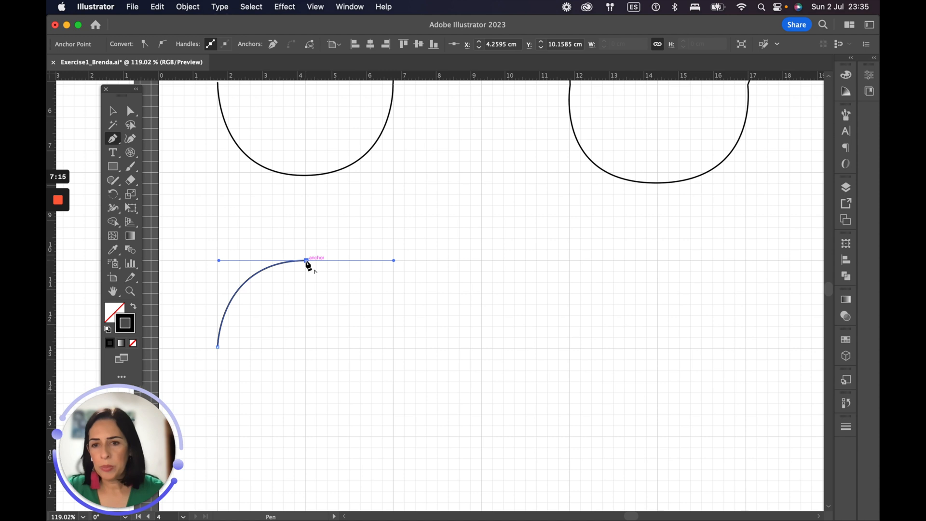
left_click(307, 260)
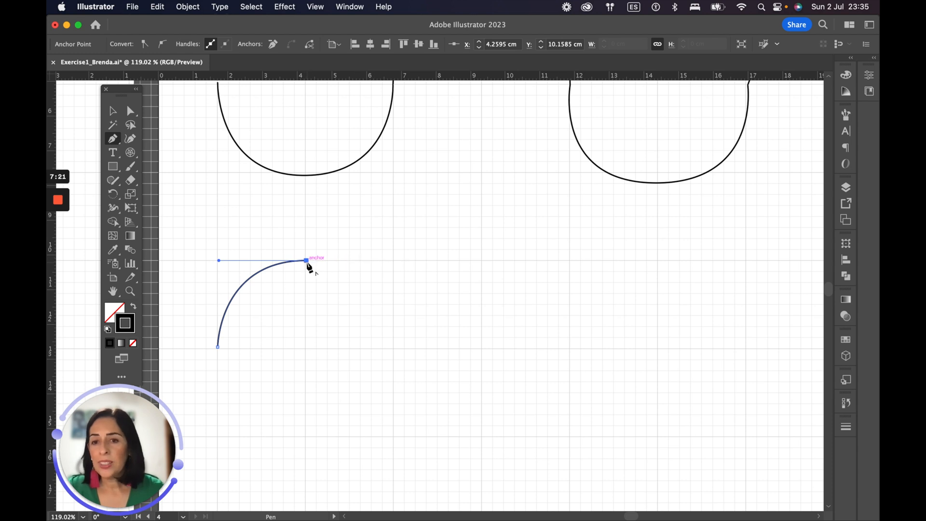
left_click(306, 350)
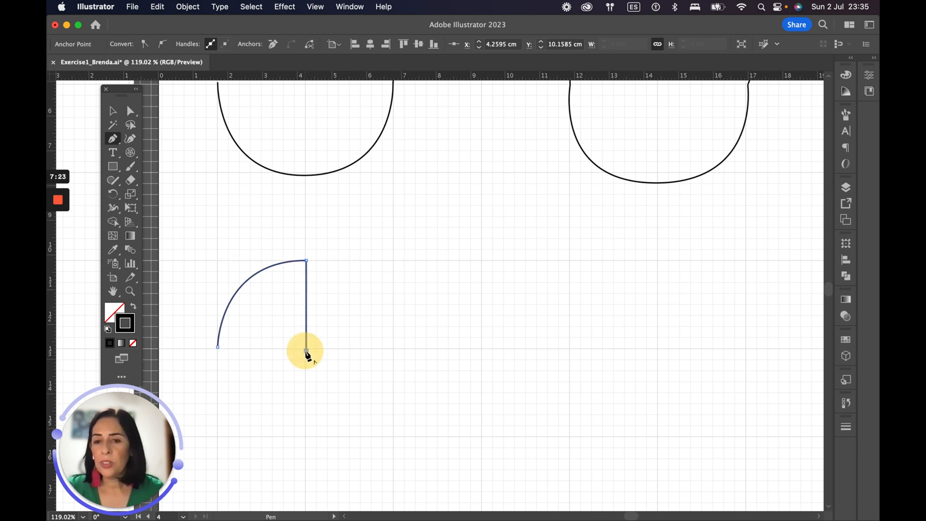
Step: Add a second and third quarter arch, each ending in a corner and a straight vertical drop to the baseline
left_click_drag(395, 261, 473, 262)
left_click(395, 262)
left_click(395, 347)
left_click_drag(481, 261, 558, 260)
left_click(481, 260)
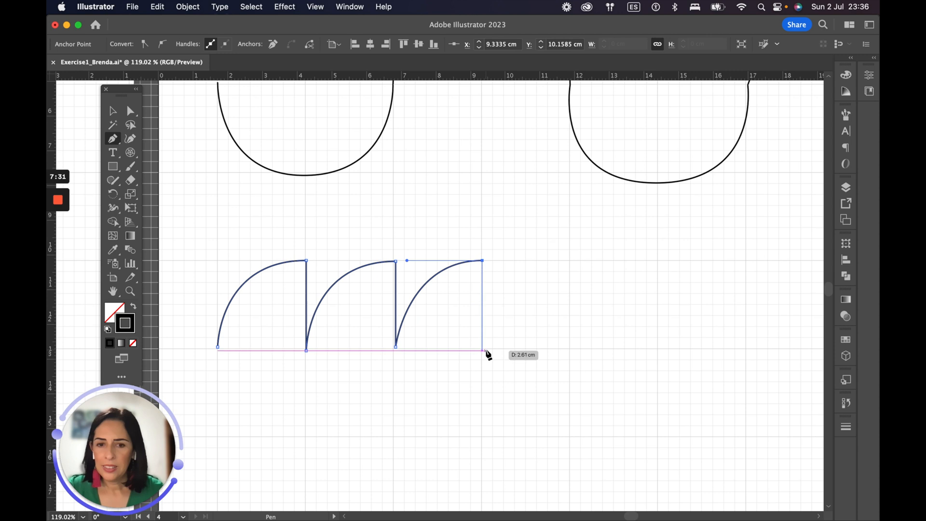
left_click(482, 350)
Step: Add a fourth and fifth quarter arch with vertical drops, and end the open path at about 12.8 cm wide
left_click_drag(570, 261, 637, 260)
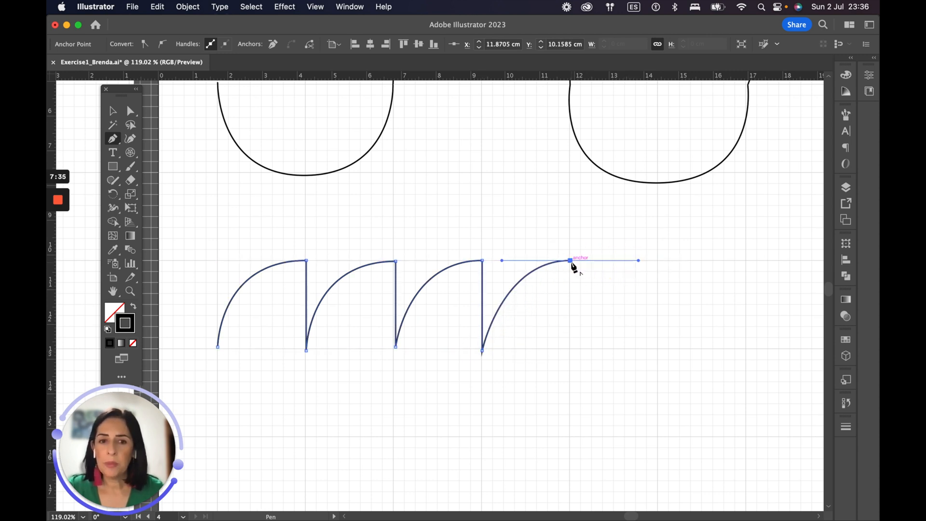
left_click(570, 261)
left_click(571, 350)
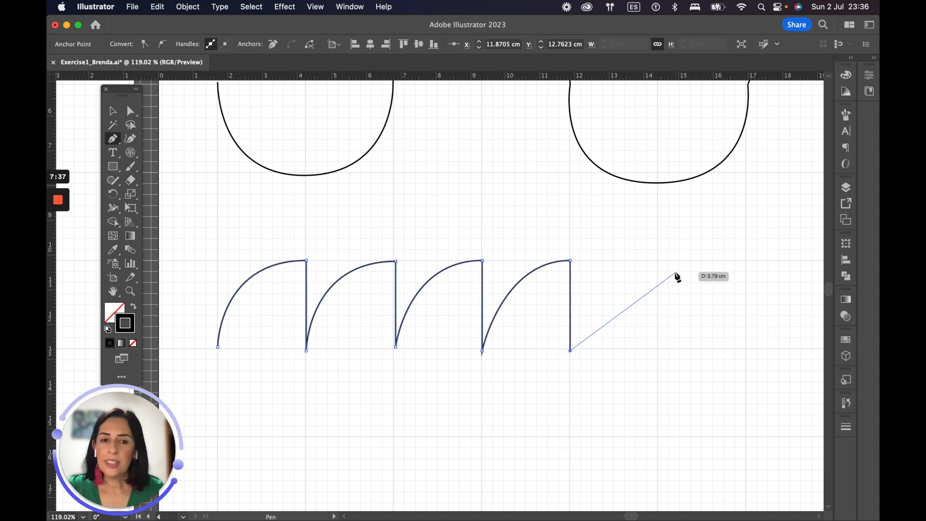
left_click_drag(660, 261, 740, 261)
left_click(660, 260)
left_click(660, 352)
scroll(662, 356, "down", 5)
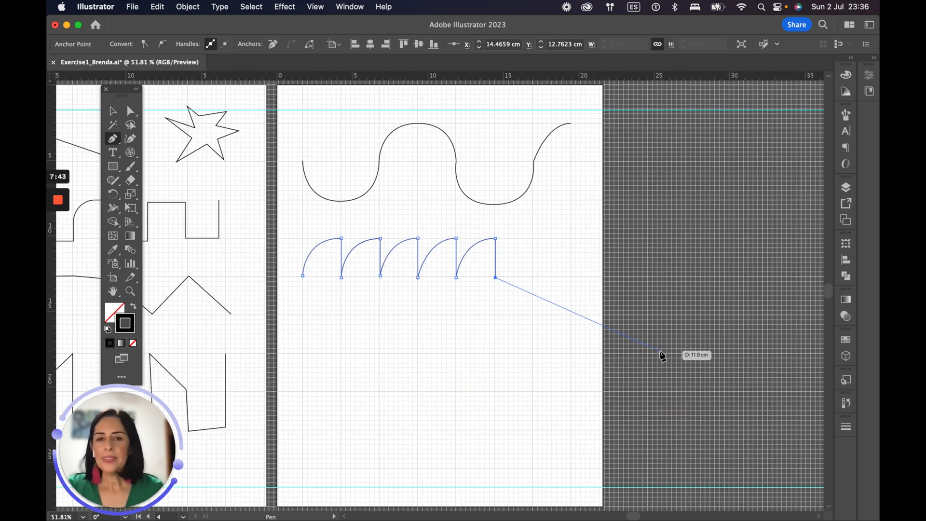
key("Escape")
Step: Round the peak corner of the first quarter arch to a radius of about 0.64 cm with the Direct Selection tool
left_click(130, 111)
scroll(332, 251, "up", 5)
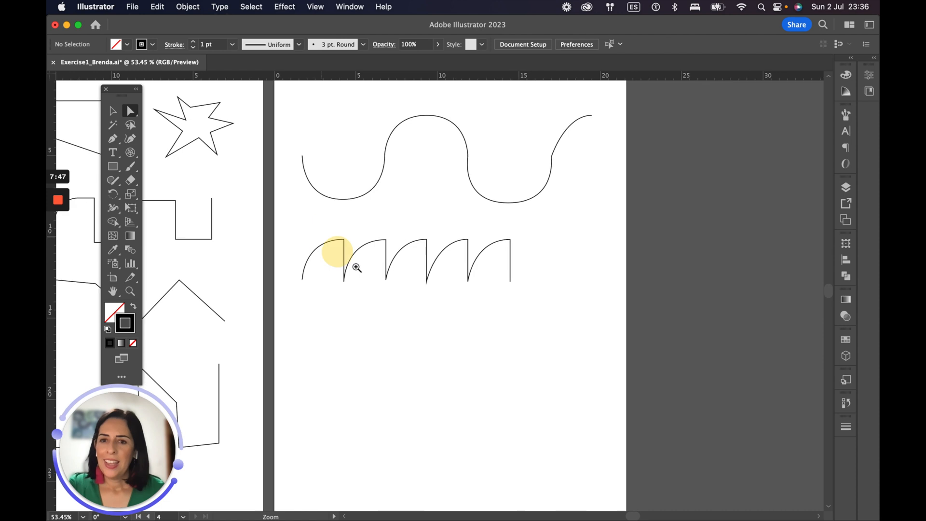
left_click(355, 252)
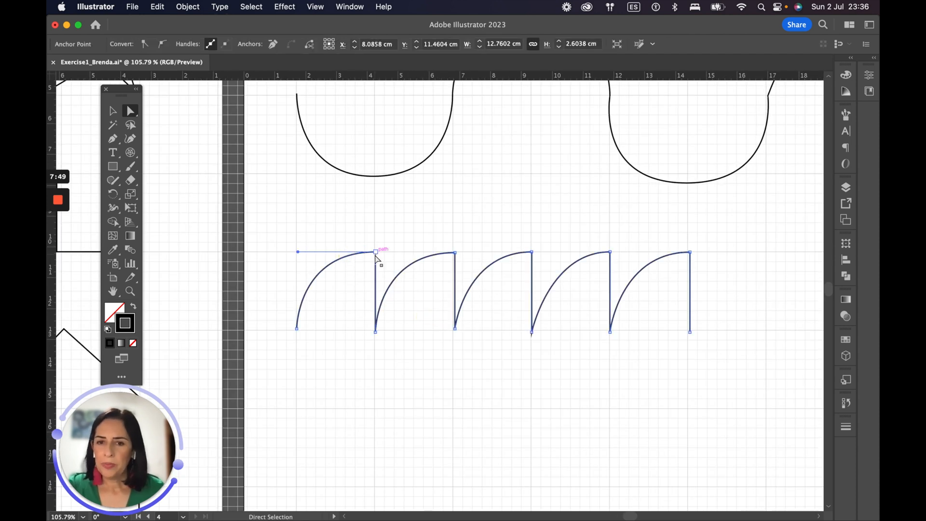
left_click(376, 252)
left_click_drag(367, 261, 357, 275)
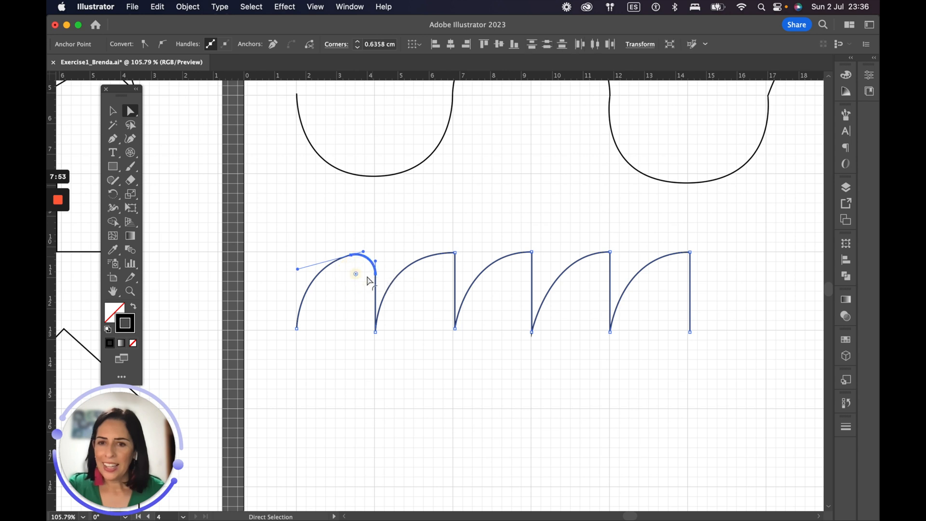
Step: Convert the second quarter arch's peak anchor to a plain corner and then to a smooth point
left_click(454, 252)
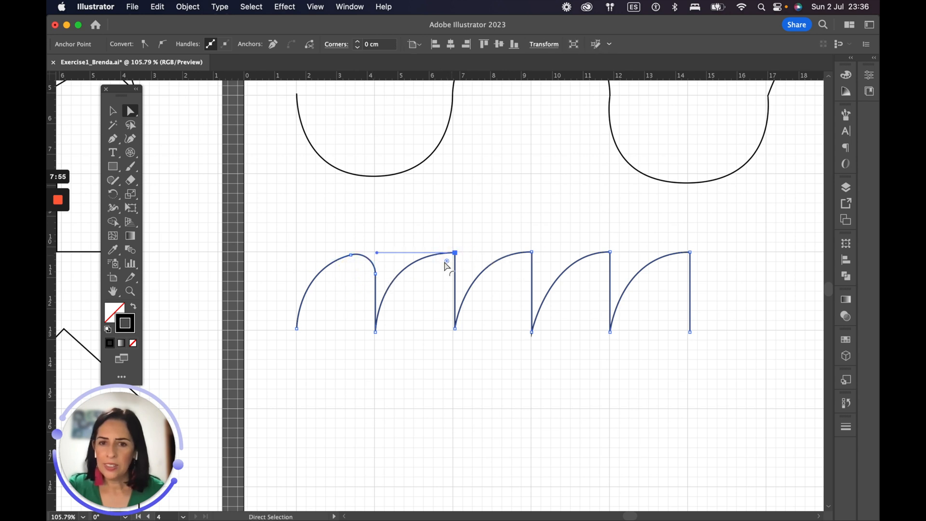
mouse_move(448, 263)
left_mouse_down()
mouse_move(430, 276)
mouse_move(458, 253)
left_mouse_up()
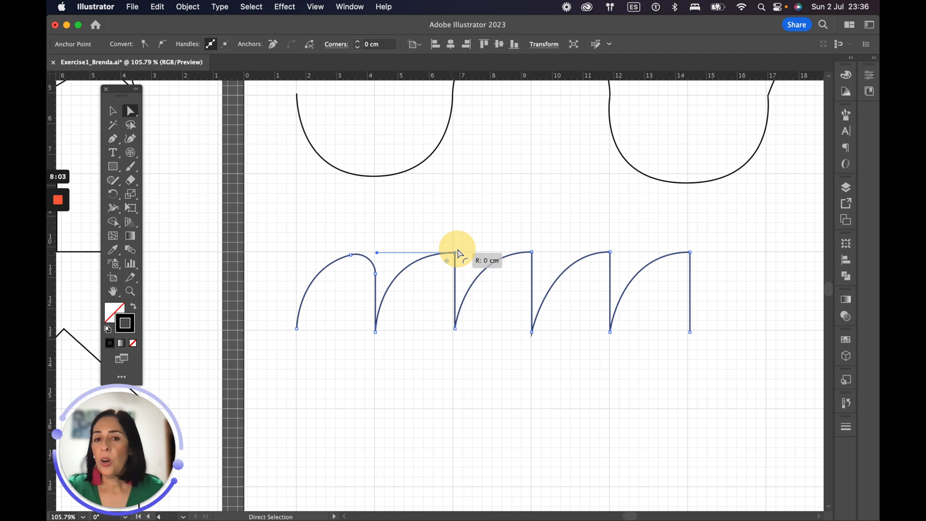
left_click_drag(458, 252, 458, 252)
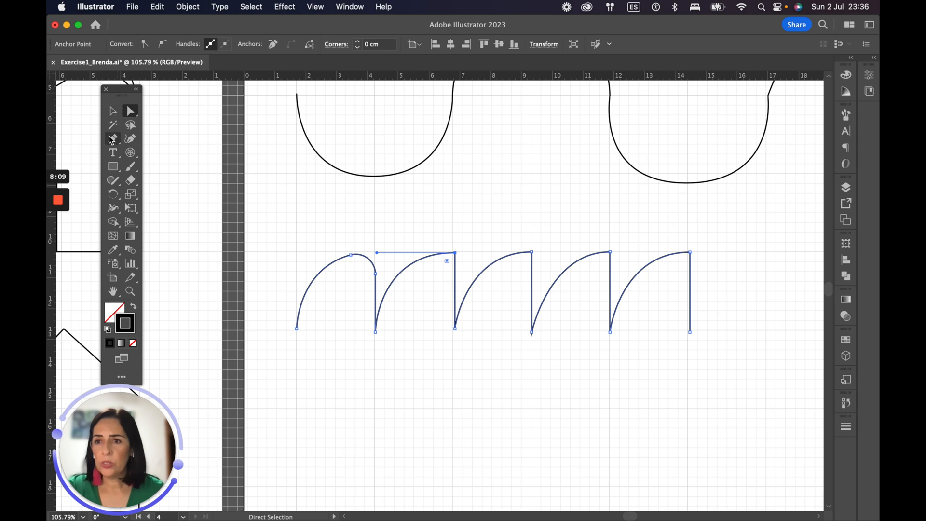
left_click(146, 45)
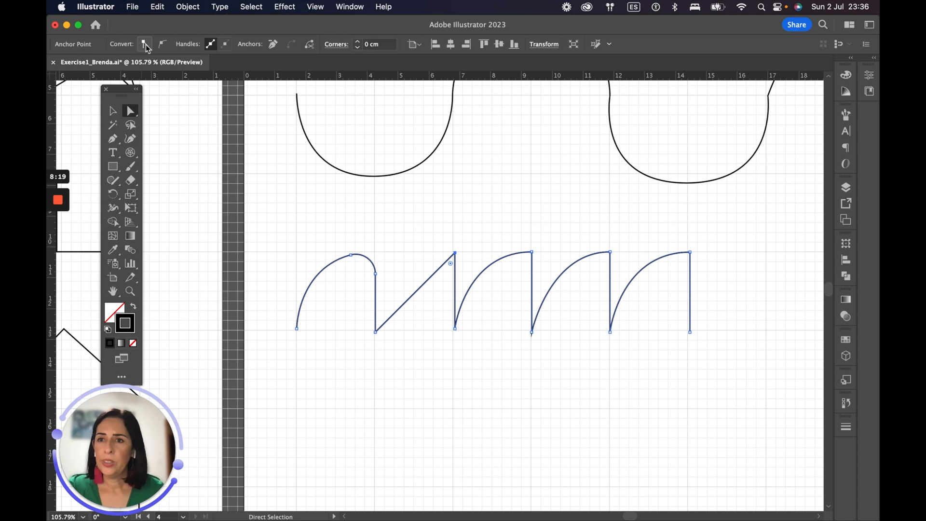
left_click(163, 46)
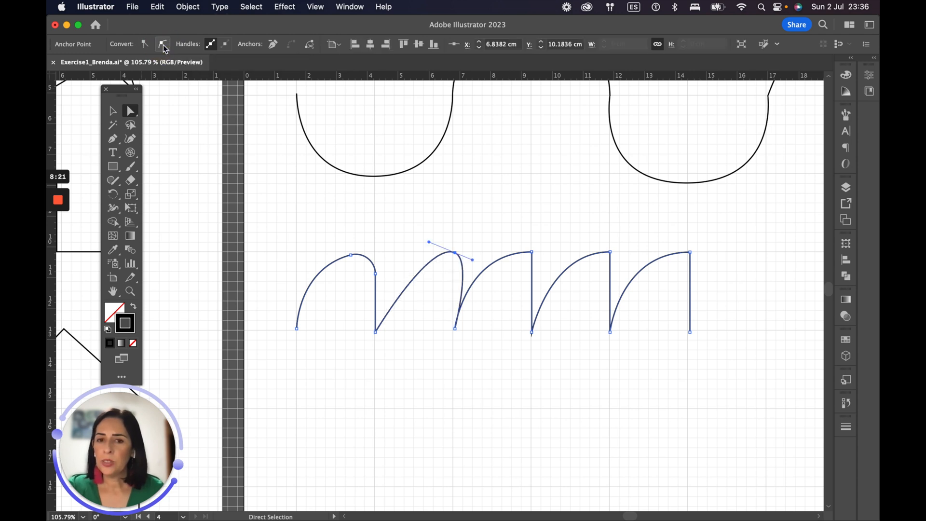
Step: Convert the last peak of the zigzag on the previous artboard to a smooth point and back to a corner
key("space")
left_click_drag(340, 213, 644, 209)
left_click(367, 326)
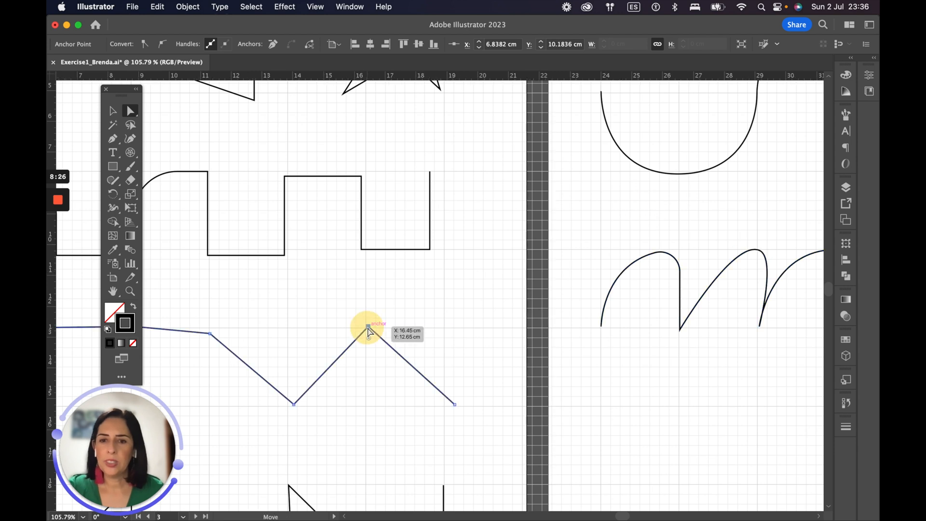
left_click(163, 44)
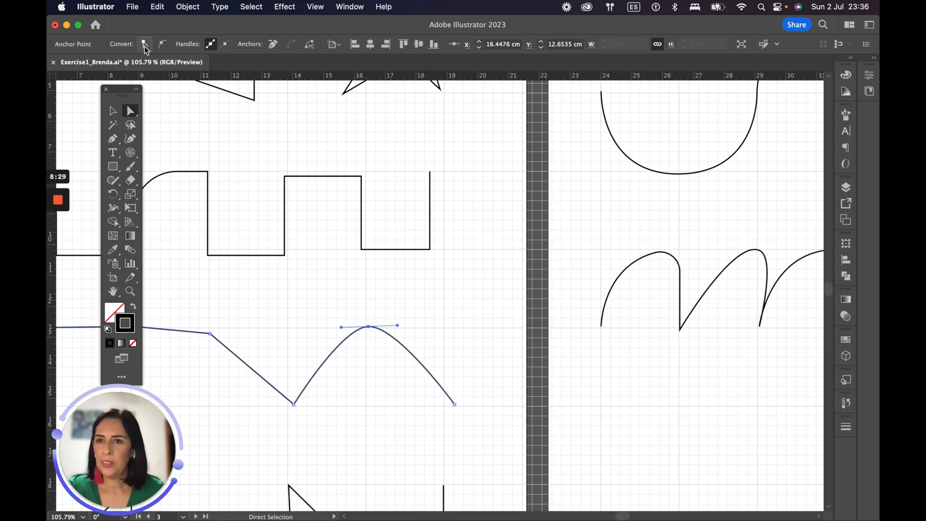
left_click(145, 44)
left_click_drag(698, 317, 775, 331)
left_click_drag(570, 329, 679, 346)
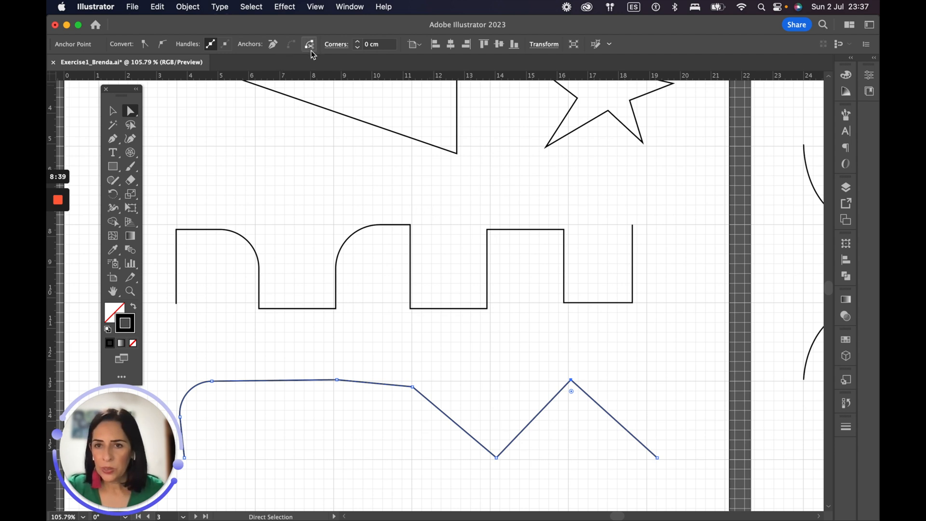
Step: Move the whole square wave sideways with the Selection tool, and undo the move
left_click(112, 110)
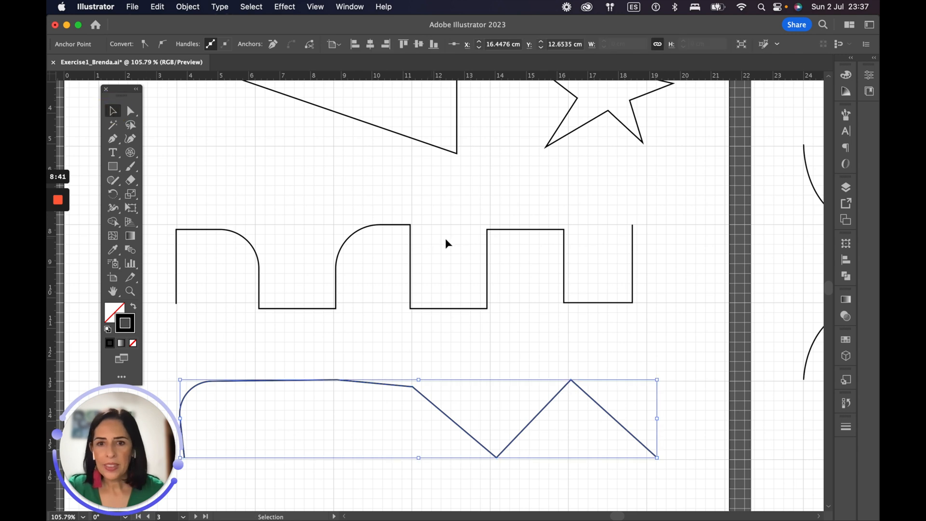
left_click_drag(489, 229, 561, 230)
key("super+z")
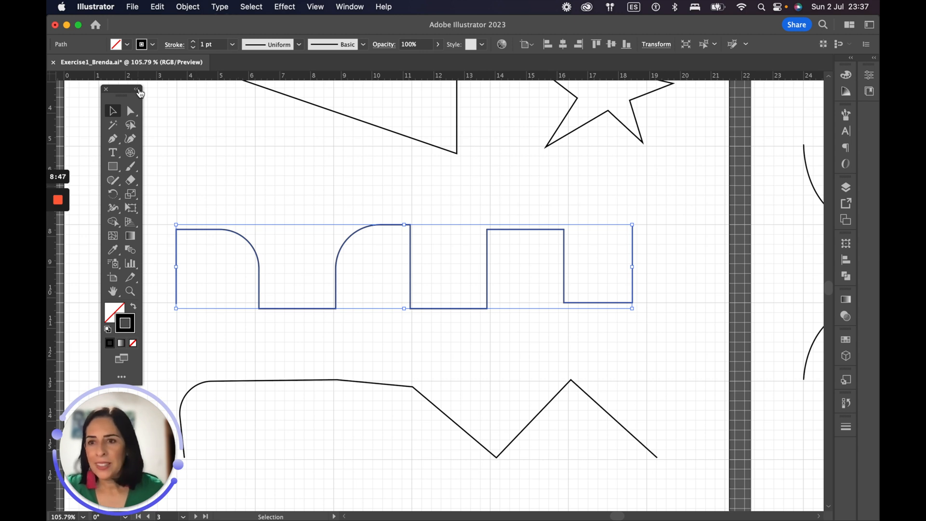
Step: Cut the square wave's path at the right-hand corner anchor of its second arch, selected with the Direct Selection tool
left_click(131, 110)
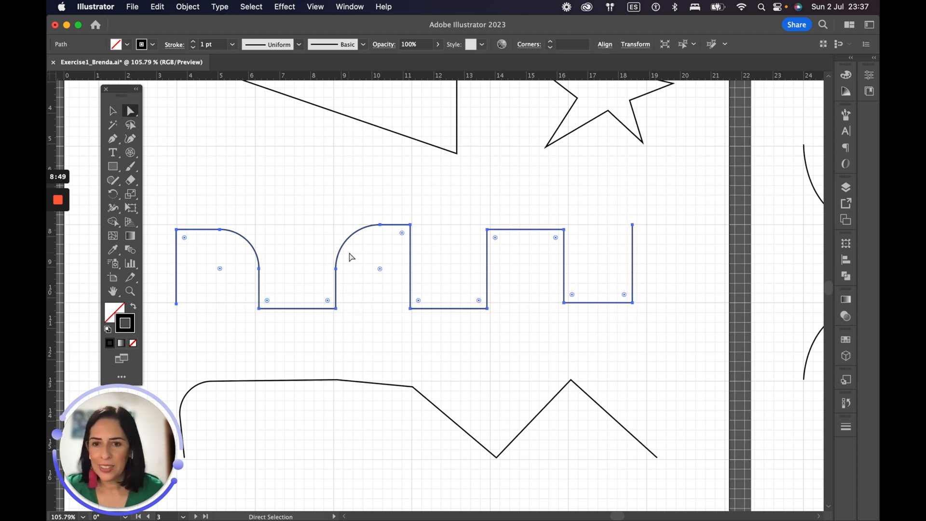
left_click(410, 224)
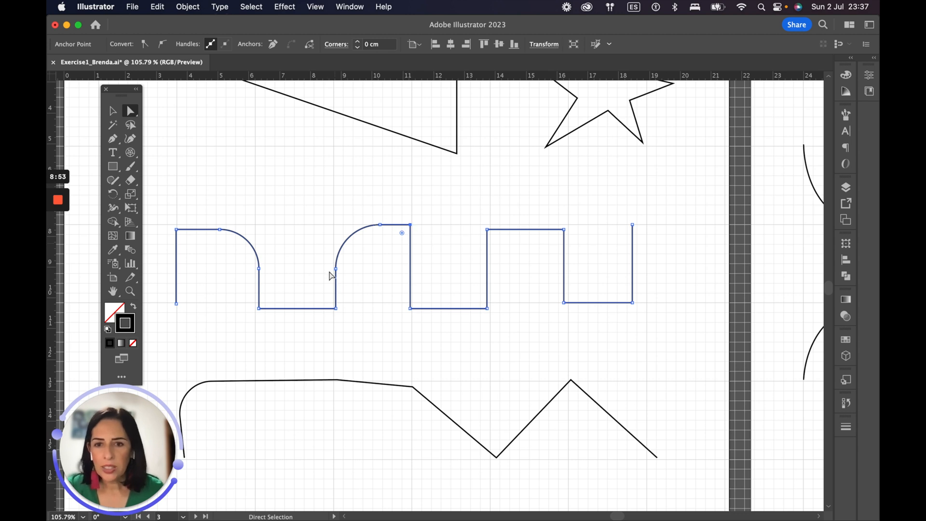
left_click(311, 47)
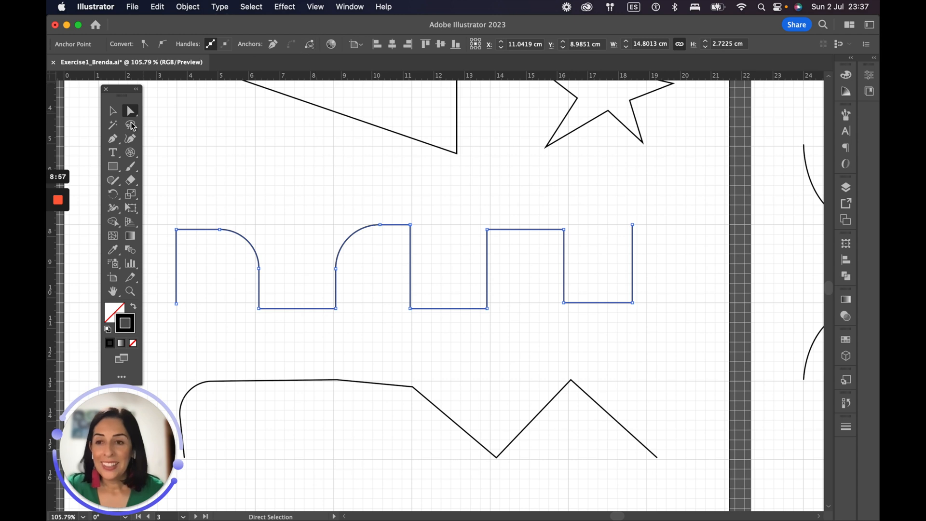
Step: Move the separated part with the two rounded arches about 1.8 cm left, away from the rest of the square wave
left_click(112, 112)
left_click(280, 176)
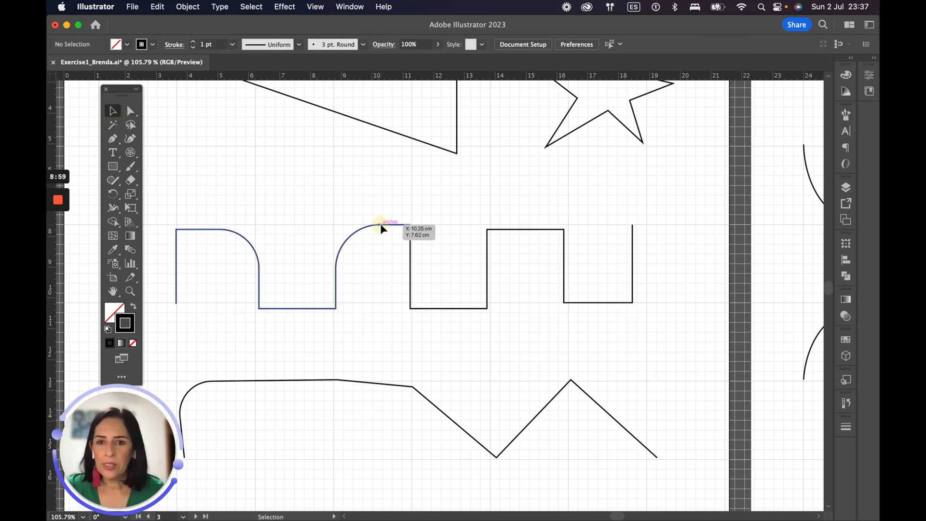
left_click(375, 225)
left_click_drag(375, 225, 320, 225)
left_click(497, 332)
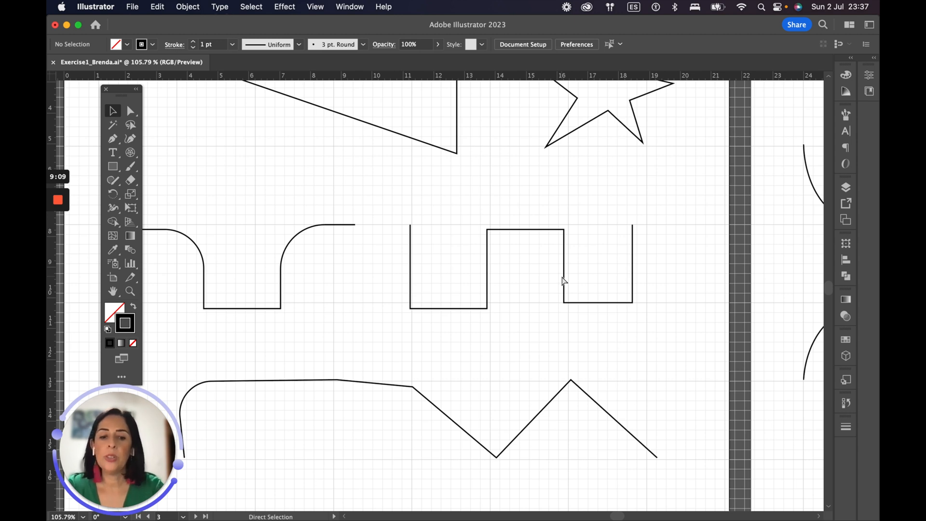
Step: Add three anchor points to the zigzag below with the Add Anchor Point tool, two on its flat top segment and one on the slightly sloping segment
key("super+0")
left_click_drag(113, 139, 156, 152)
left_click(113, 110)
left_click_drag(416, 290, 523, 323)
left_click(113, 138)
left_click(375, 282)
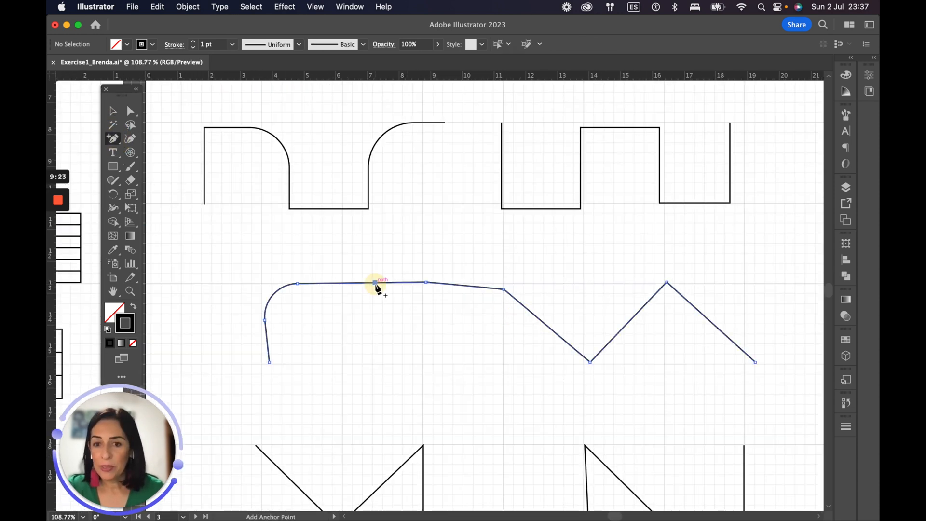
left_click(464, 286)
left_click(336, 283)
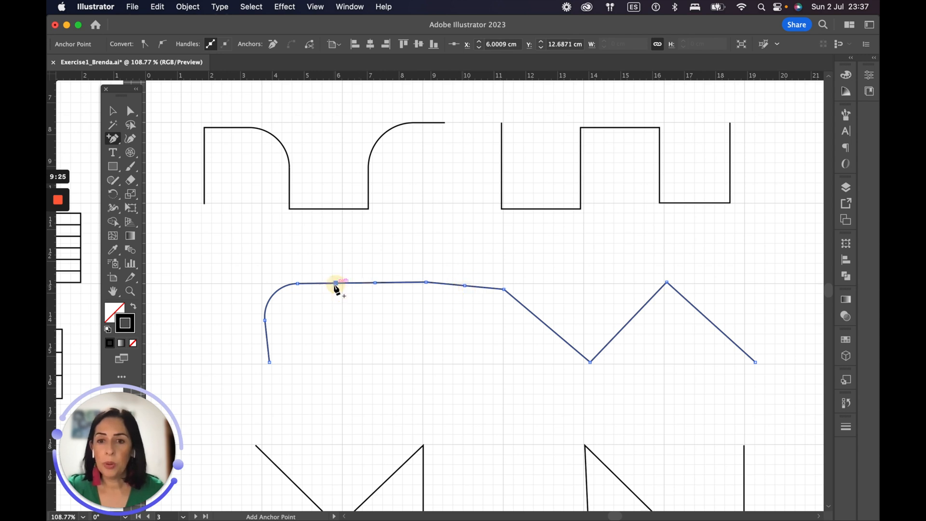
Step: Pull the leftmost and rightmost of the added anchors down level with the zigzag's existing valley, using the Direct Selection tool
left_click(130, 111)
left_click(337, 285)
left_click_drag(338, 285, 353, 364)
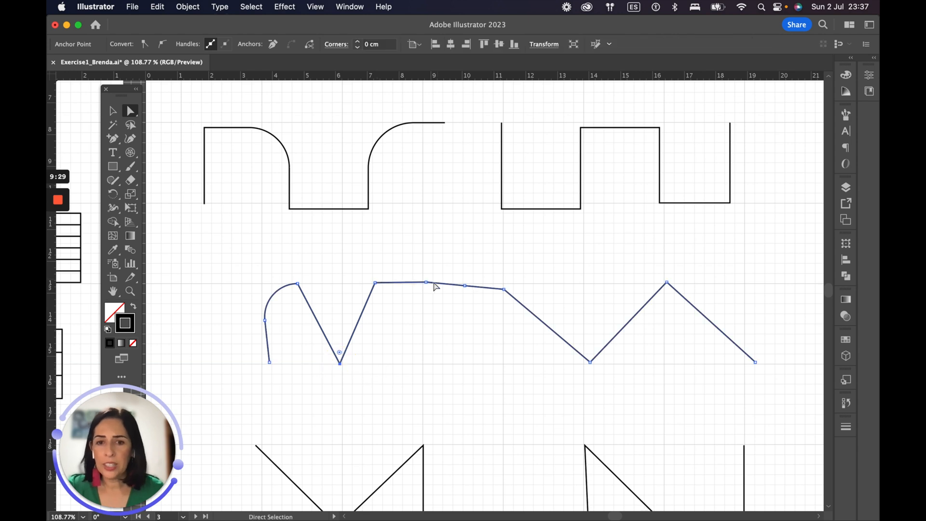
left_click_drag(464, 286, 425, 363)
Step: Delete the zigzag's start anchor, both anchors of its rounded corner and the right anchor of its flat top with the Delete Anchor Point tool
left_click_drag(113, 139, 168, 168)
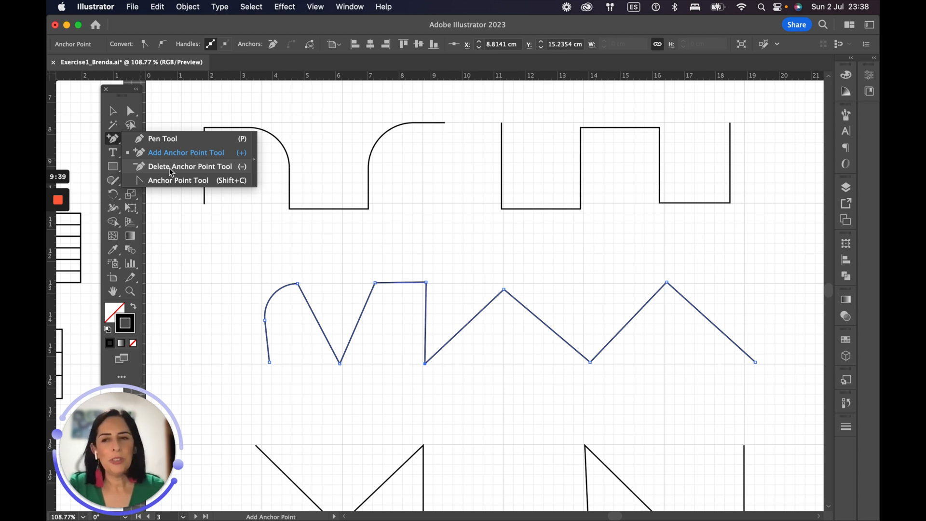
left_click(169, 168)
left_click(265, 319)
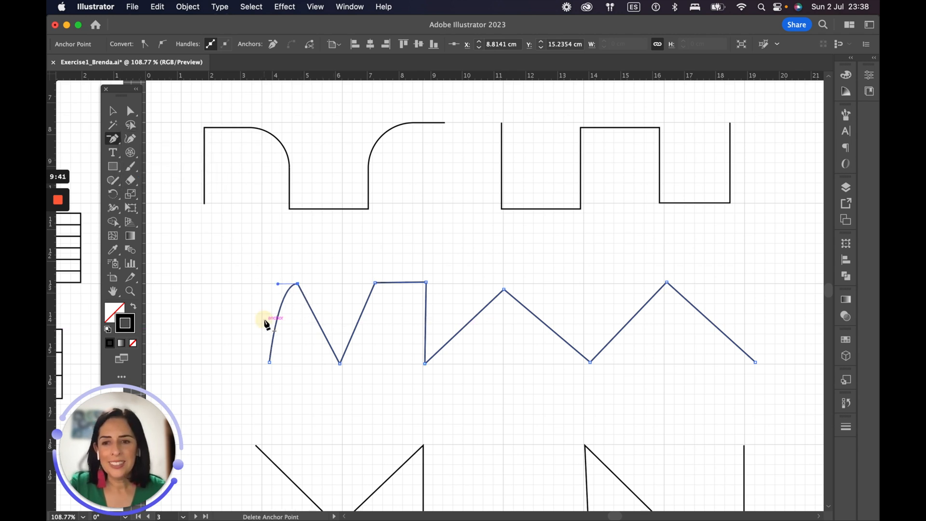
left_click(270, 362)
left_click(297, 284)
left_click(426, 282)
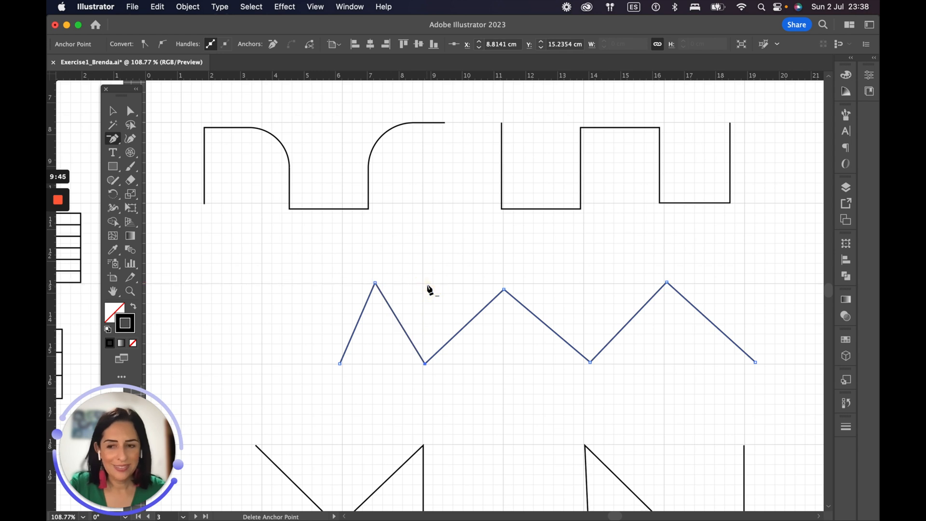
Step: Convert the zigzag's first peak to a smooth point with horizontal handles using the Anchor Point tool, and back to a corner
left_click(114, 140)
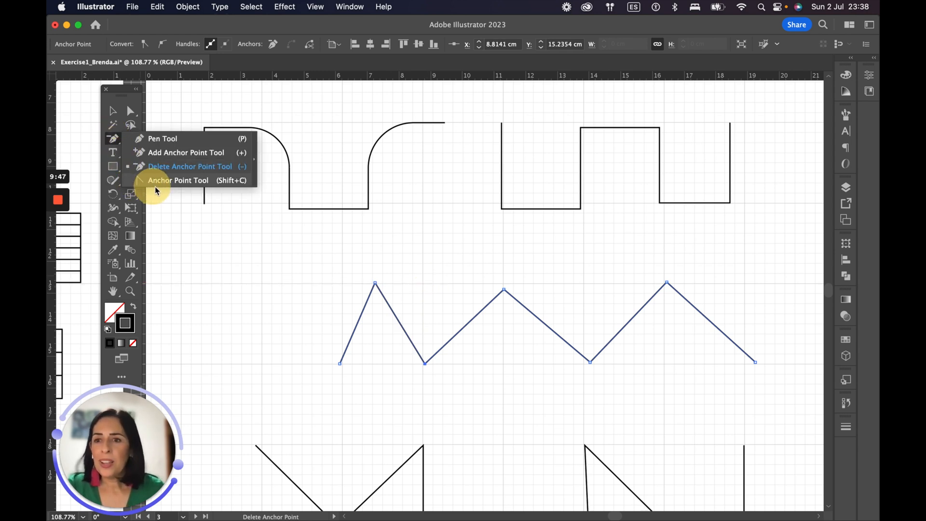
left_click(179, 181)
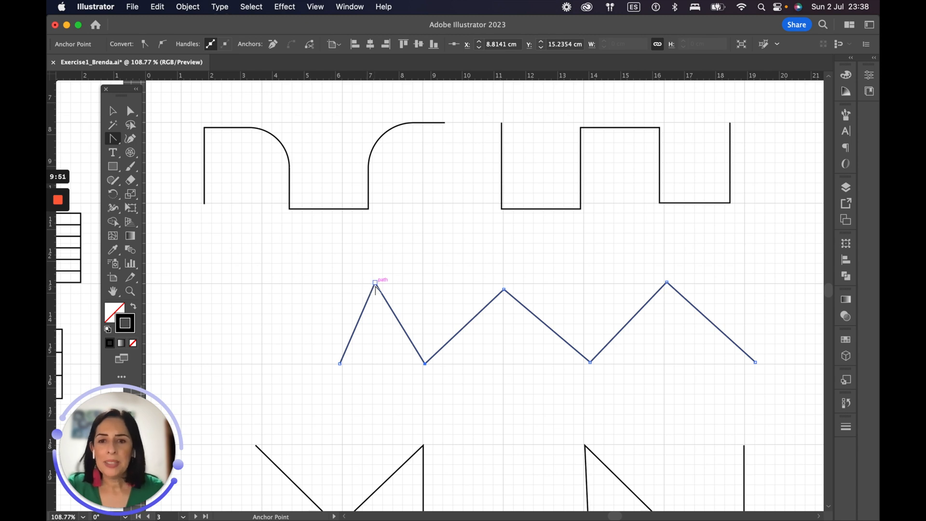
left_click_drag(375, 282, 427, 284)
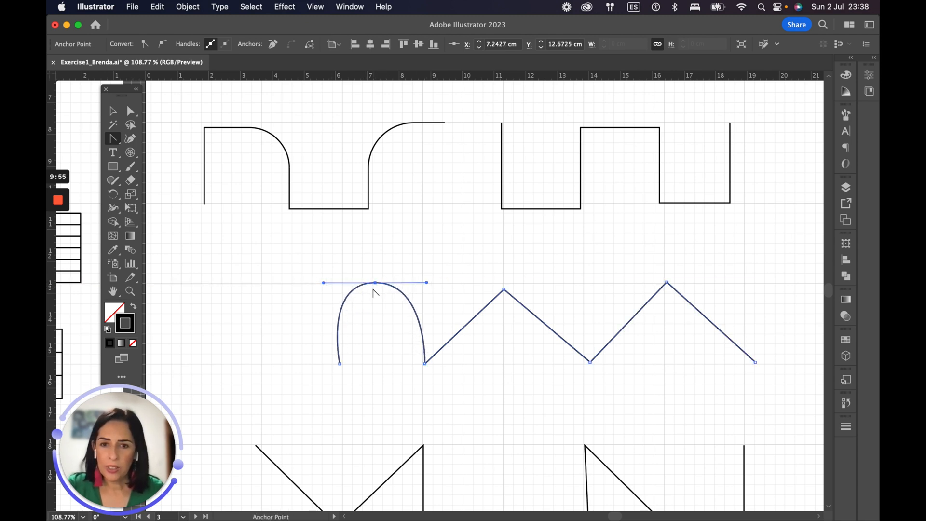
left_click(375, 283)
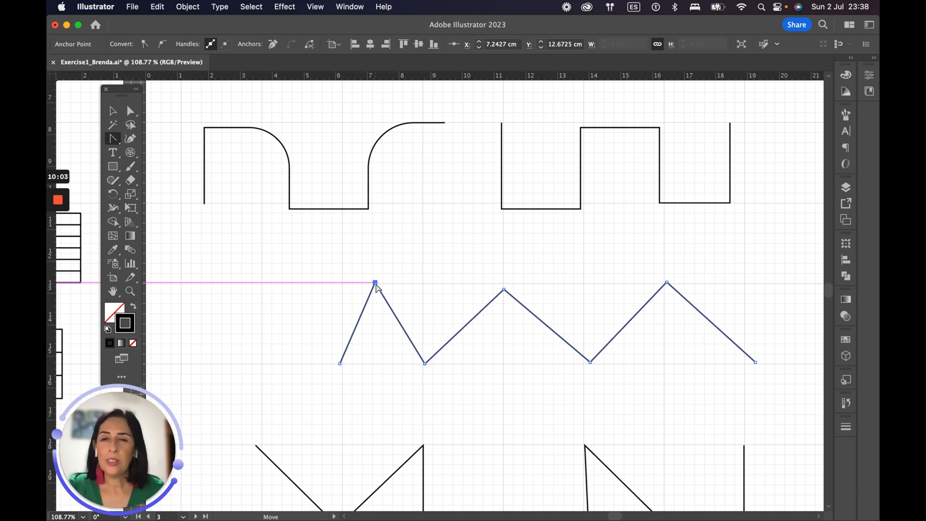
scroll(376, 288, "down", 5)
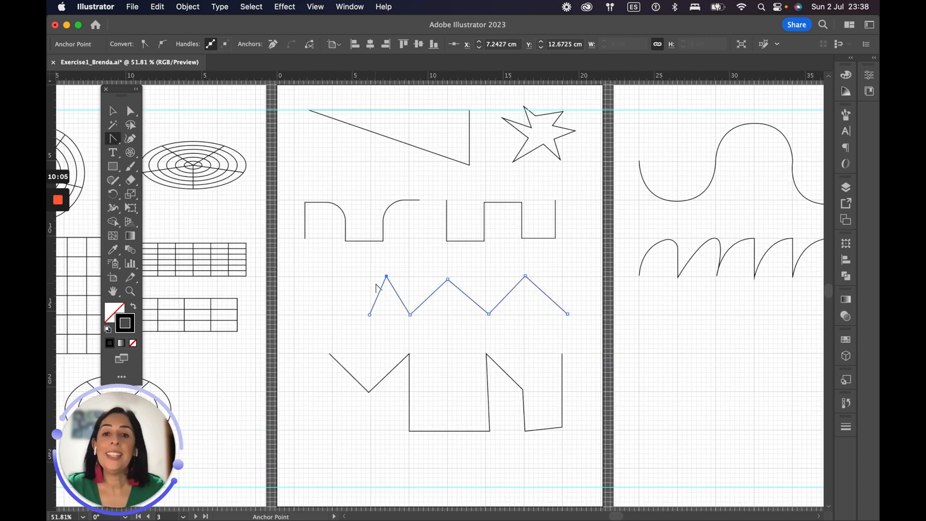